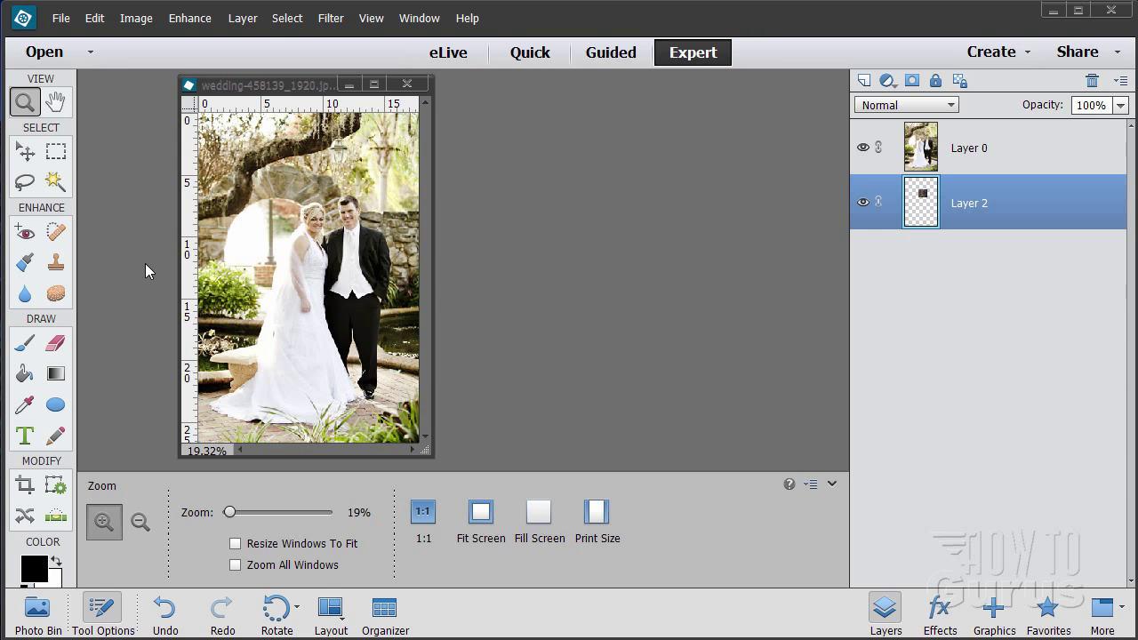
- Zoom in on the bride's face and widen the image window to show the couple
left_click(295, 217)
left_click(294, 218)
left_click(293, 217)
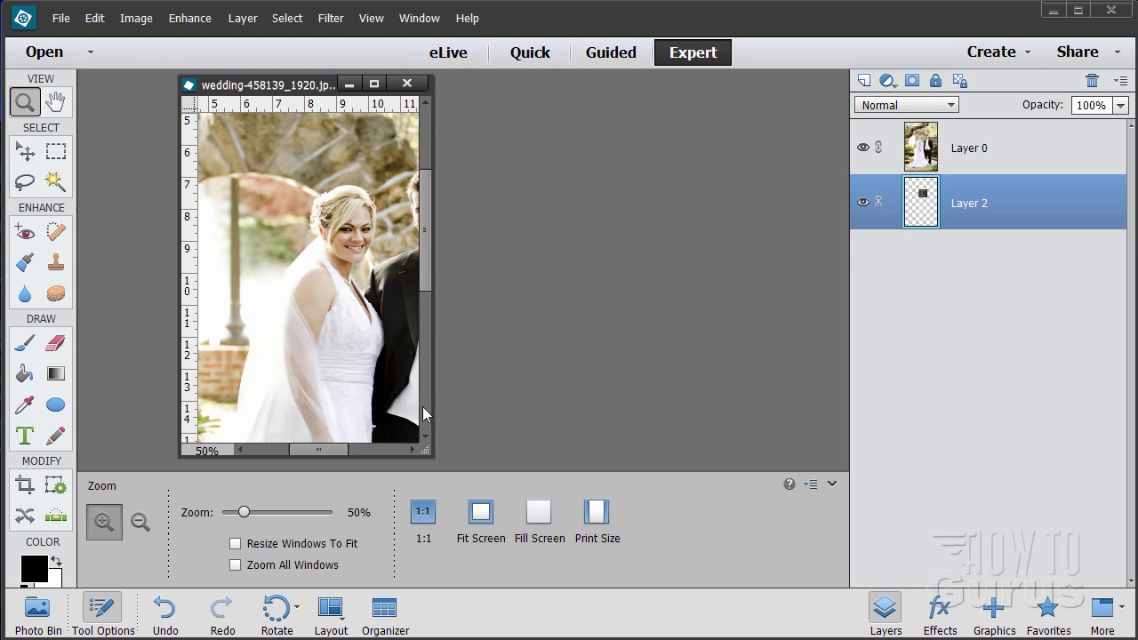
left_click_drag(434, 415, 785, 409)
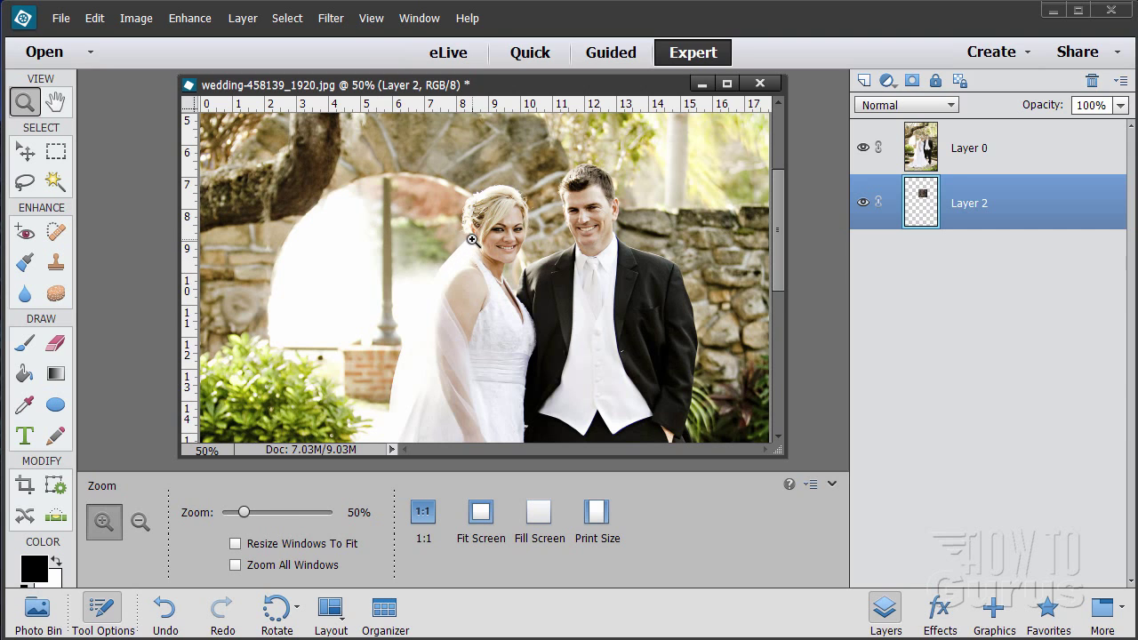
- Zoom the bride's face to 200%, then make the image window taller and shift it up-left
left_click(496, 222)
left_click(500, 222)
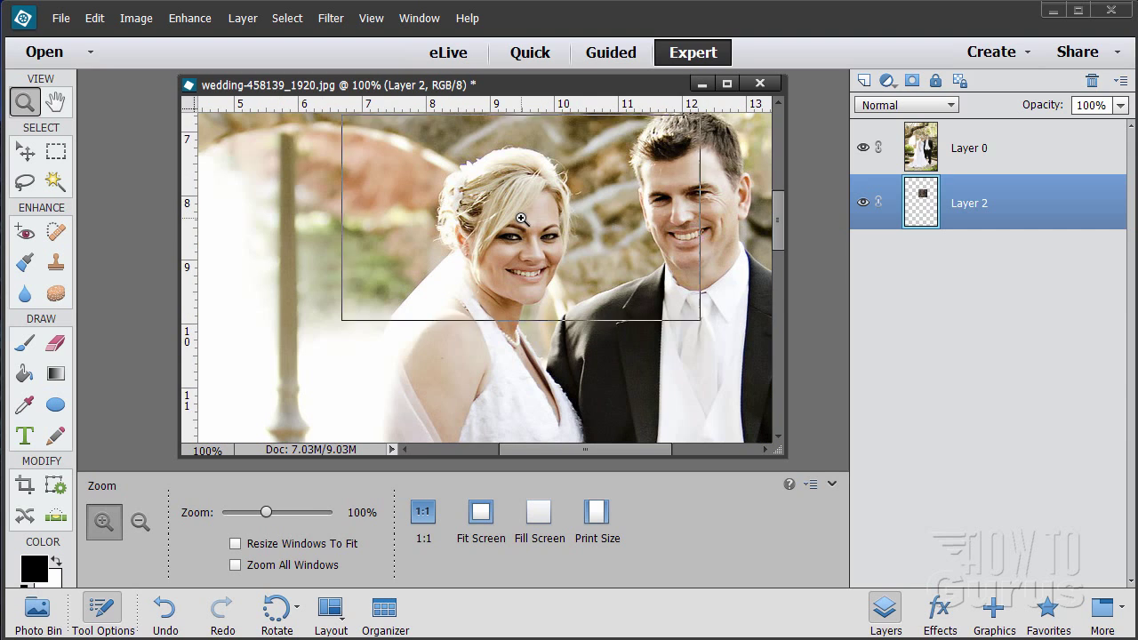
left_click(522, 219)
left_click_drag(779, 223, 777, 212)
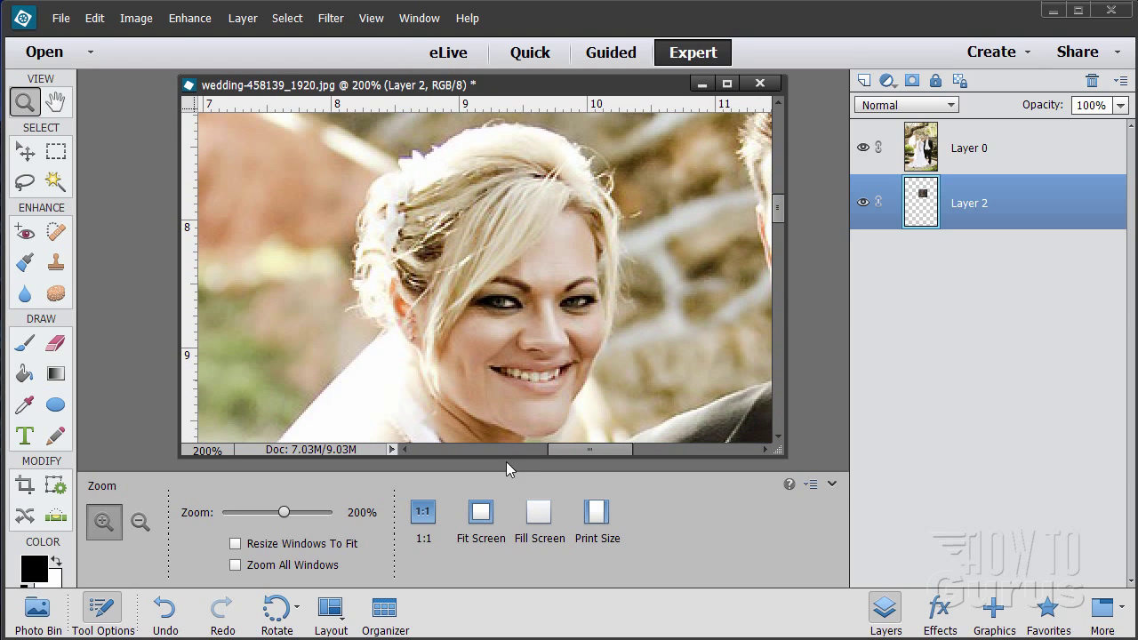
left_click_drag(502, 457, 508, 495)
left_click_drag(520, 97, 508, 68)
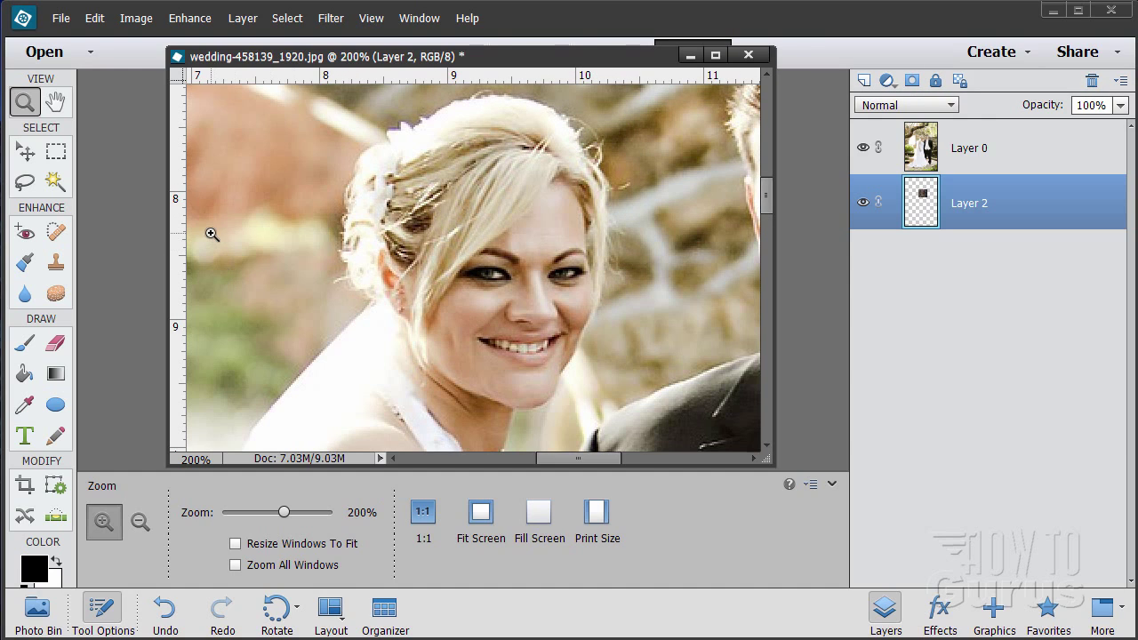
- Pick the Lasso tool and switch to the Polygonal Lasso in Tool Options
left_click(15, 184)
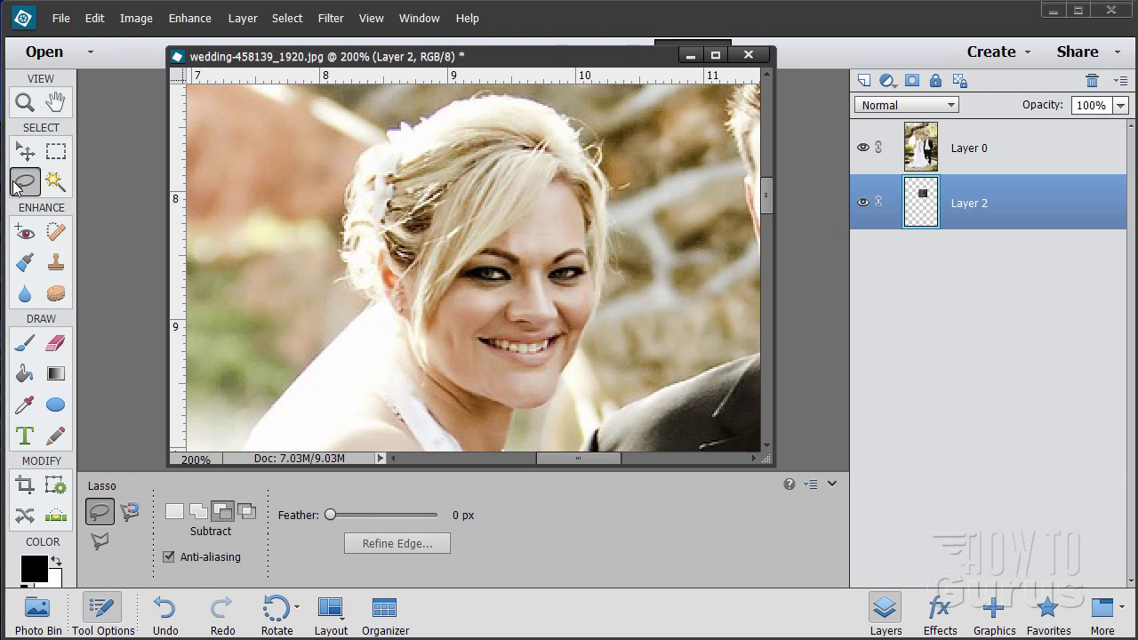
left_click(100, 548)
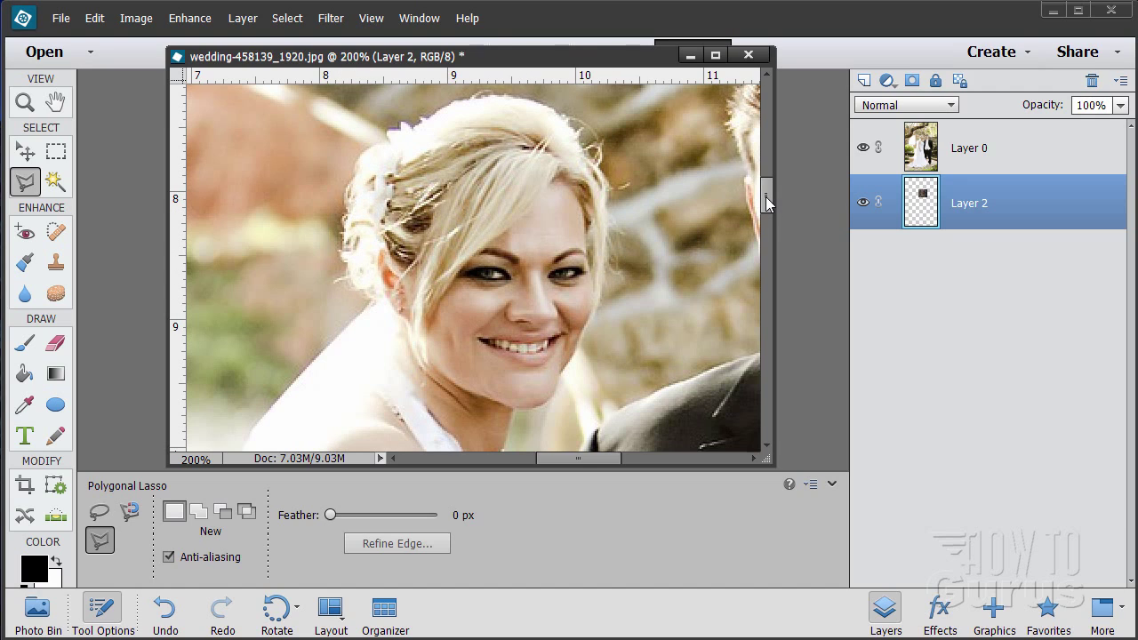
left_click_drag(765, 196, 765, 194)
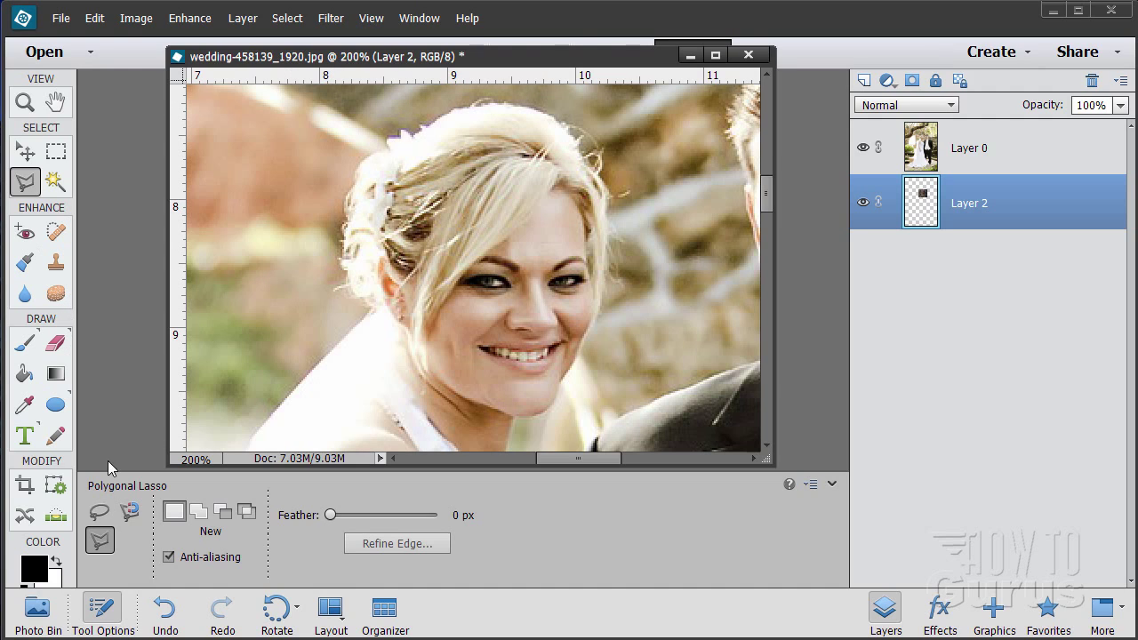
- Switch back to the freehand Lasso and trace a loose outline around the bride's head and hair
left_click(99, 513)
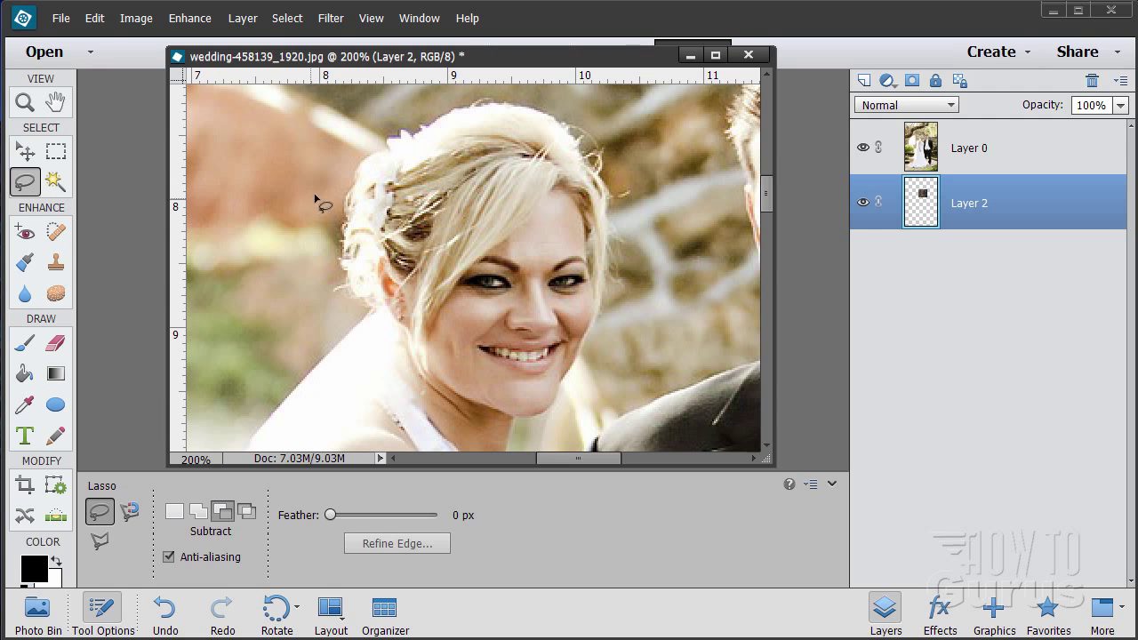
mouse_move(343, 181)
left_mouse_down()
mouse_move(322, 289)
mouse_move(353, 311)
mouse_move(342, 348)
mouse_move(366, 393)
mouse_move(480, 447)
mouse_move(567, 426)
mouse_move(639, 279)
mouse_move(630, 254)
mouse_move(643, 253)
mouse_move(620, 213)
mouse_move(636, 187)
mouse_move(620, 184)
mouse_move(613, 145)
mouse_move(512, 90)
mouse_move(470, 93)
mouse_move(359, 146)
mouse_move(333, 209)
left_mouse_up()
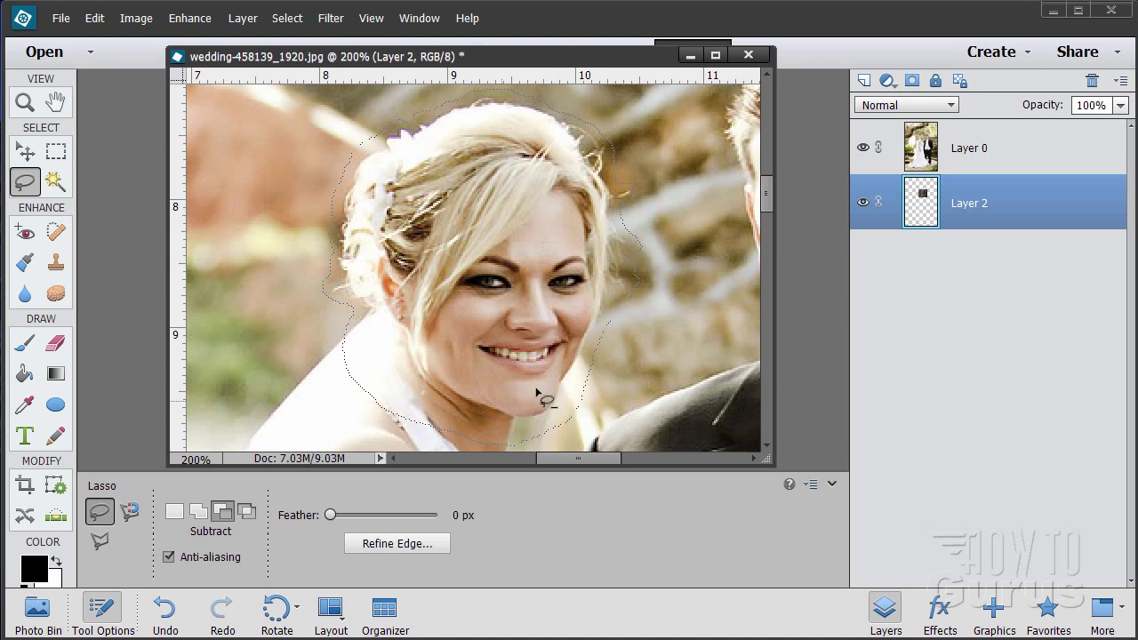
mouse_move(619, 160)
left_mouse_down()
mouse_move(499, 94)
mouse_move(374, 153)
mouse_move(325, 278)
mouse_move(387, 401)
left_mouse_up()
- Make Layer 0 active, open Select > Refine Edge, move the dialog, and open its View list
left_click(997, 154)
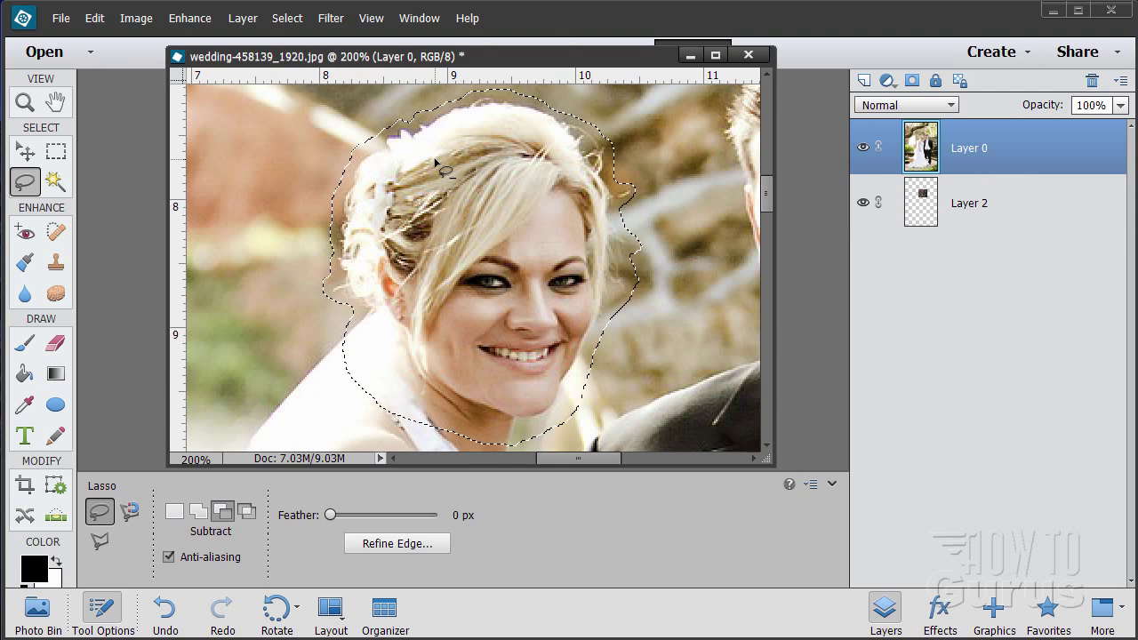
left_click(287, 18)
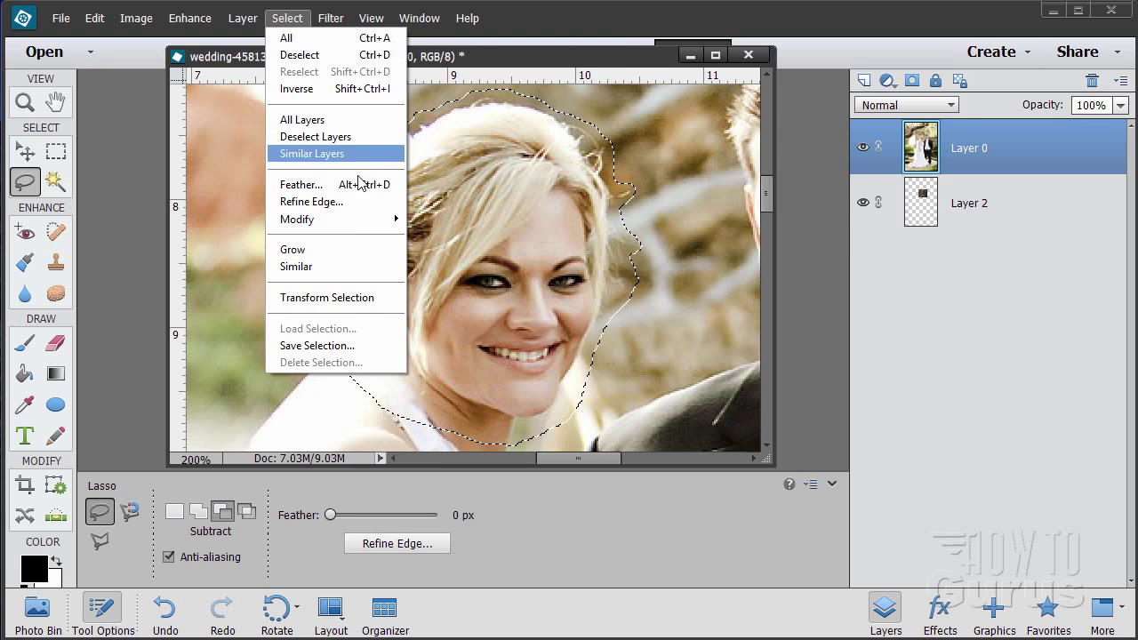
left_click(309, 201)
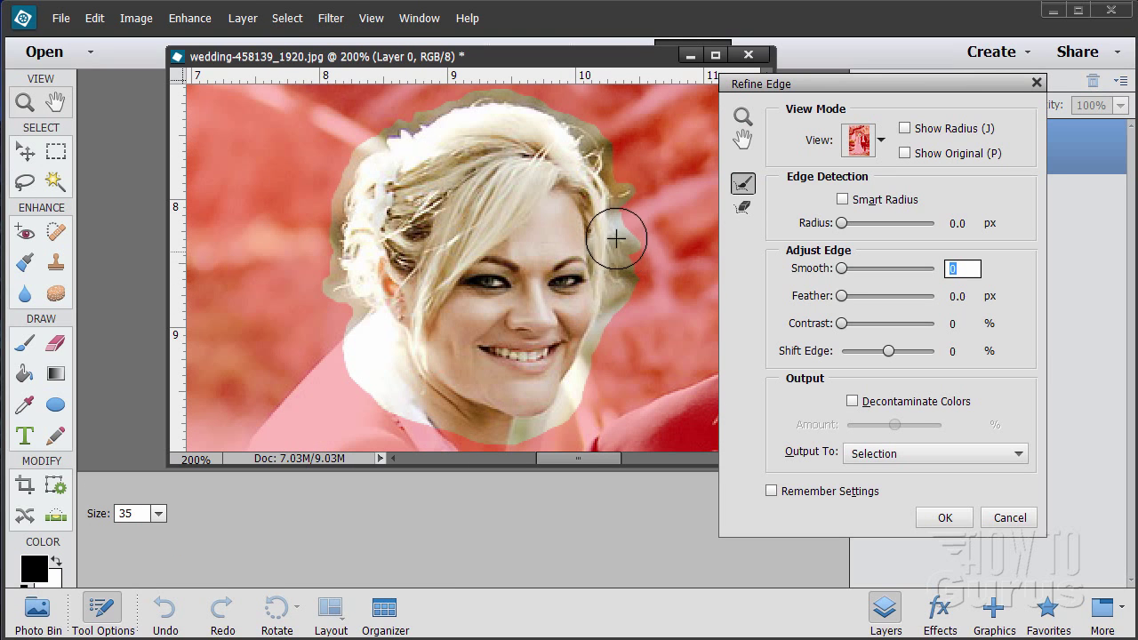
left_click_drag(812, 93, 768, 77)
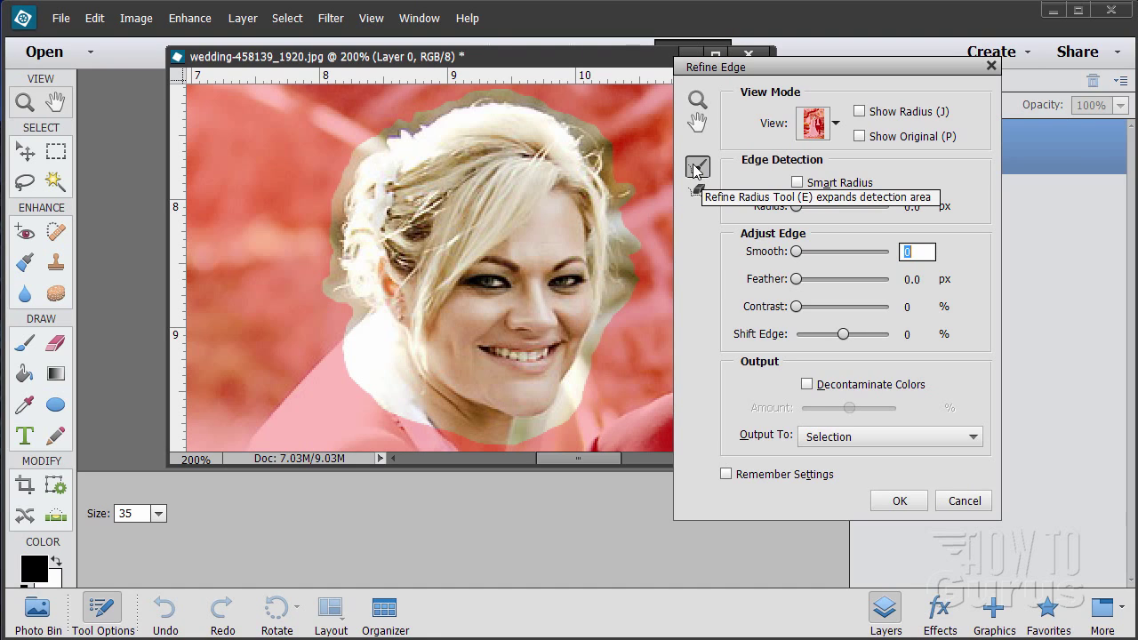
left_click(833, 126)
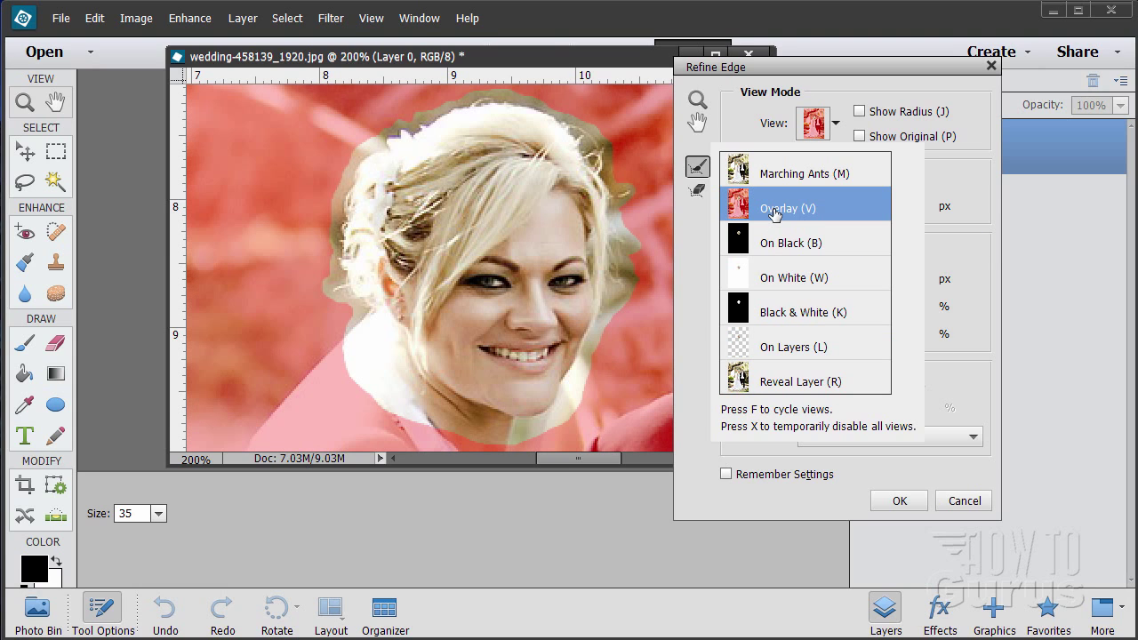
- Keep Overlay view, leave the Refine Radius brush at size 35, and brush beside the neck and shoulder
left_click(833, 130)
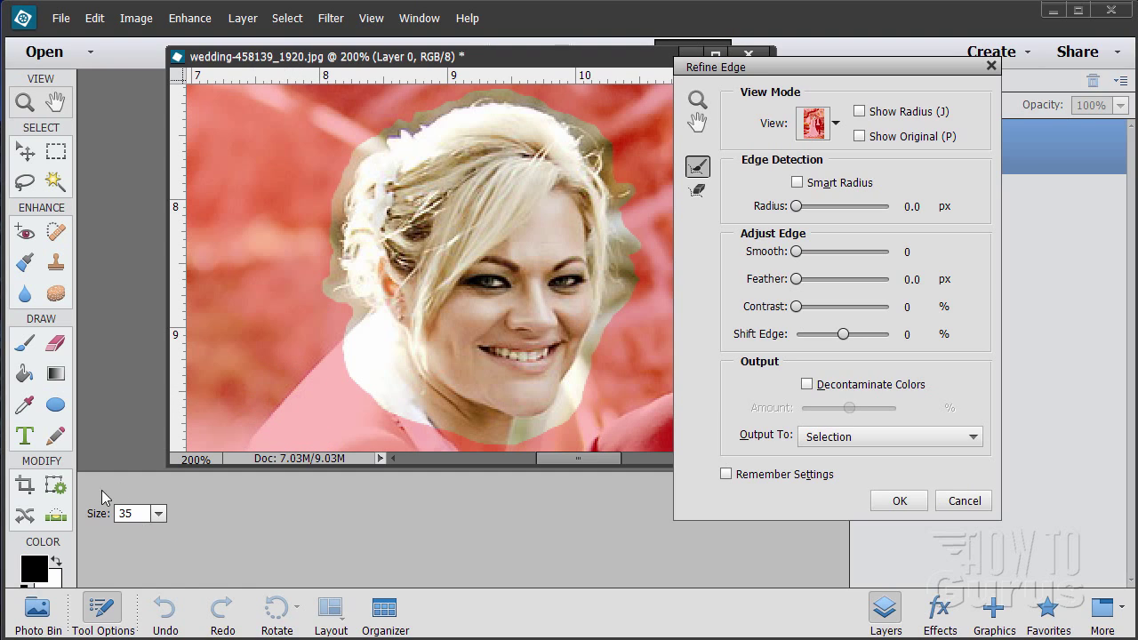
left_click(158, 514)
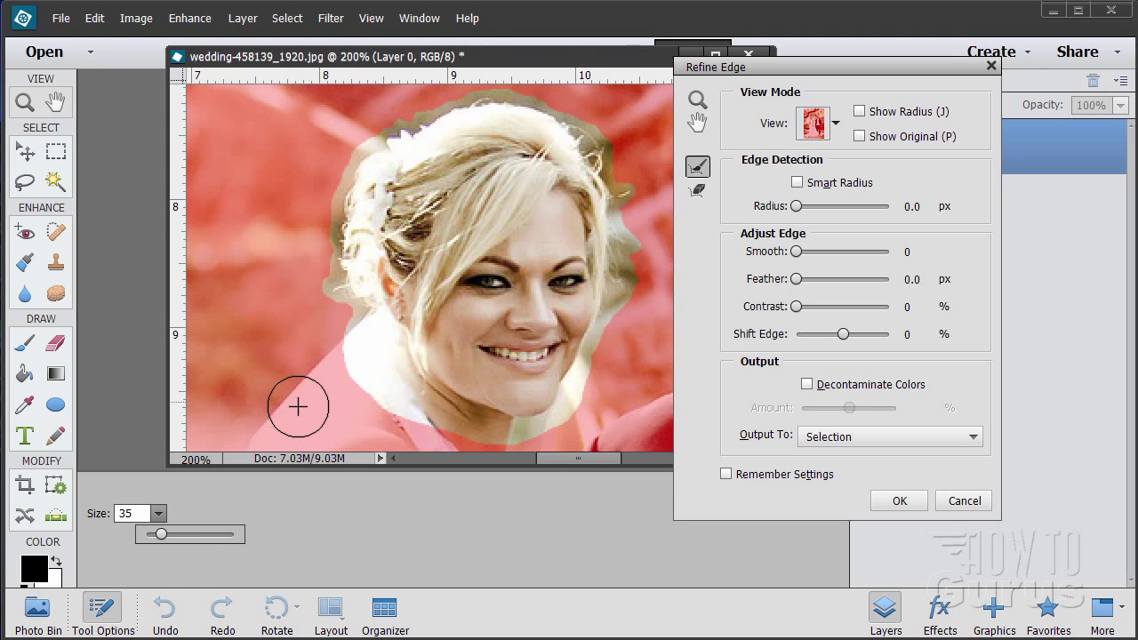
left_click(158, 513)
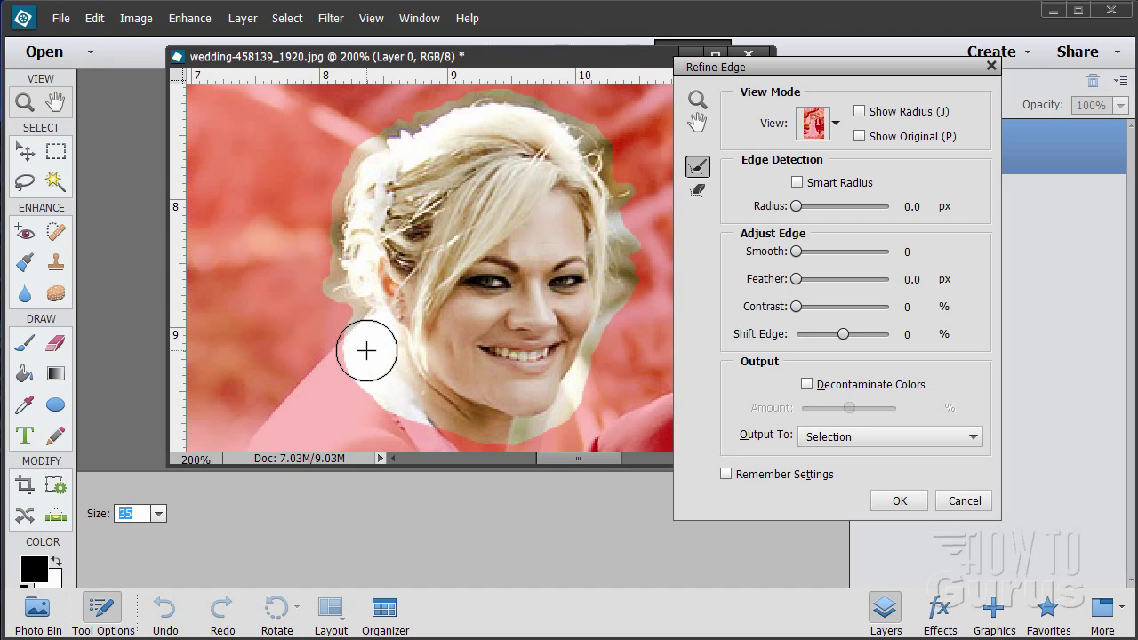
mouse_move(366, 350)
left_mouse_down()
mouse_move(347, 399)
mouse_move(323, 355)
mouse_move(323, 379)
mouse_move(321, 334)
mouse_move(333, 330)
mouse_move(324, 226)
mouse_move(338, 166)
mouse_move(392, 119)
mouse_move(356, 144)
mouse_move(323, 205)
mouse_move(304, 202)
mouse_move(303, 185)
mouse_move(318, 172)
mouse_move(321, 190)
mouse_move(340, 182)
mouse_move(320, 183)
mouse_move(340, 183)
mouse_move(320, 228)
mouse_move(323, 300)
mouse_move(347, 317)
left_mouse_up()
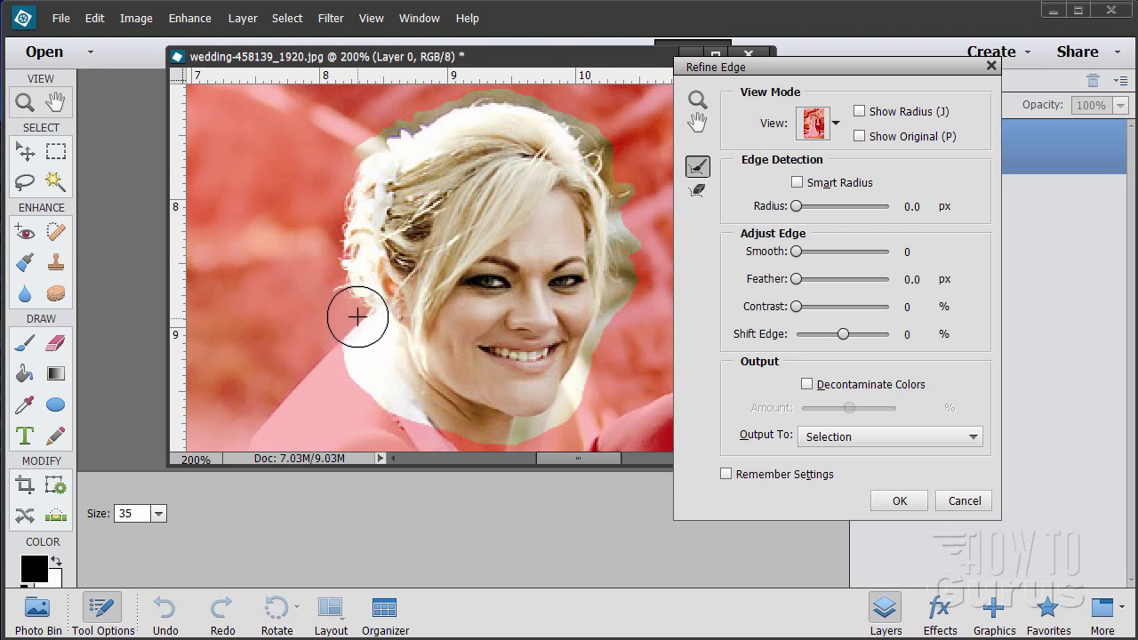
- Brush Refine Radius along the top of the hair and down the right side of the face
mouse_move(364, 145)
left_mouse_down()
mouse_move(350, 148)
mouse_move(415, 112)
mouse_move(630, 119)
mouse_move(432, 104)
mouse_move(506, 99)
mouse_move(625, 132)
mouse_move(576, 116)
mouse_move(612, 169)
mouse_move(655, 173)
mouse_move(635, 229)
mouse_move(642, 299)
left_mouse_up()
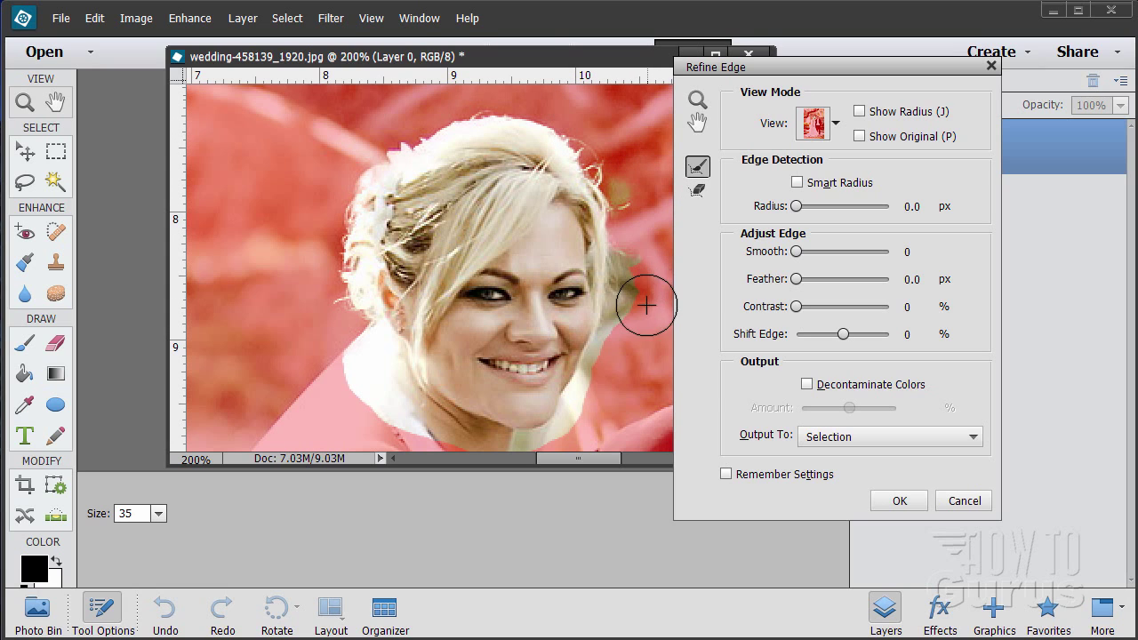
mouse_move(640, 190)
left_mouse_down()
mouse_move(614, 192)
mouse_move(645, 285)
mouse_move(644, 260)
mouse_move(637, 248)
mouse_move(637, 301)
mouse_move(619, 337)
mouse_move(630, 390)
mouse_move(615, 376)
mouse_move(634, 404)
mouse_move(610, 341)
mouse_move(595, 386)
mouse_move(570, 409)
mouse_move(586, 413)
mouse_move(631, 389)
mouse_move(618, 378)
mouse_move(621, 436)
mouse_move(638, 392)
mouse_move(529, 410)
mouse_move(609, 431)
mouse_move(527, 424)
mouse_move(599, 425)
mouse_move(599, 403)
mouse_move(559, 390)
mouse_move(555, 401)
mouse_move(549, 359)
mouse_move(560, 356)
mouse_move(542, 385)
mouse_move(576, 362)
left_mouse_up()
scroll(631, 400, "down", 1)
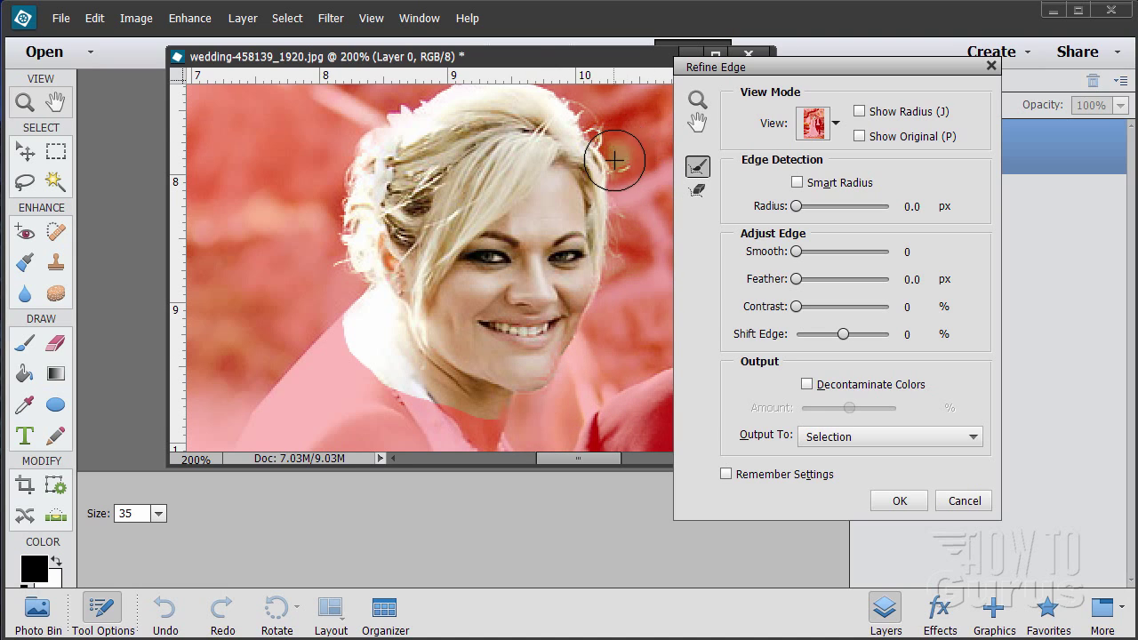
scroll(661, 257, "up", 3)
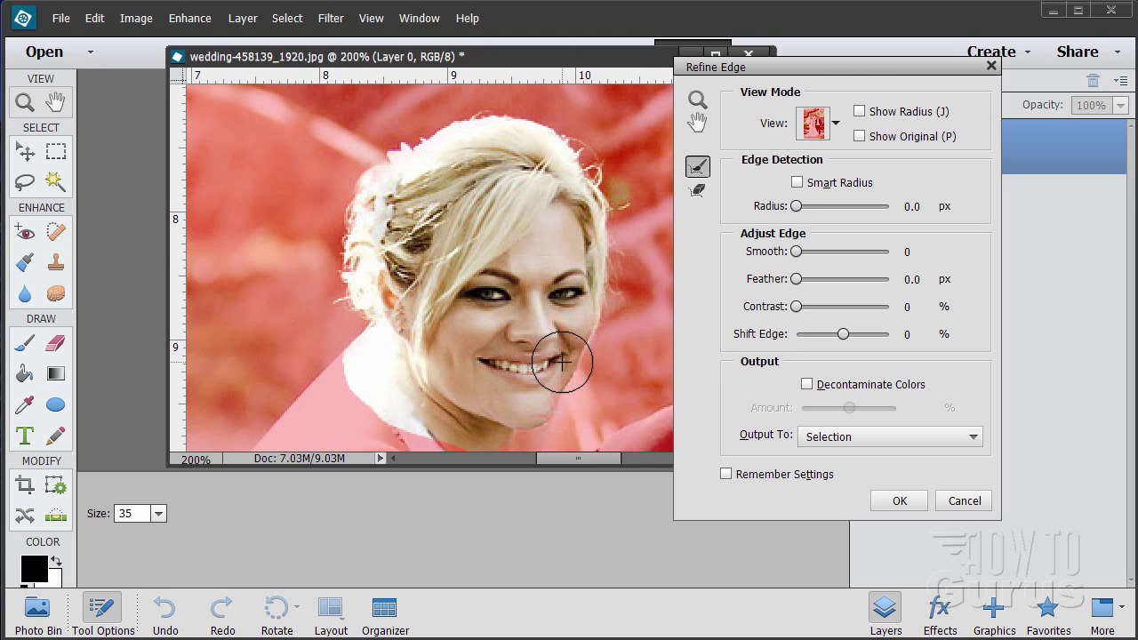
left_click_drag(850, 77, 813, 261)
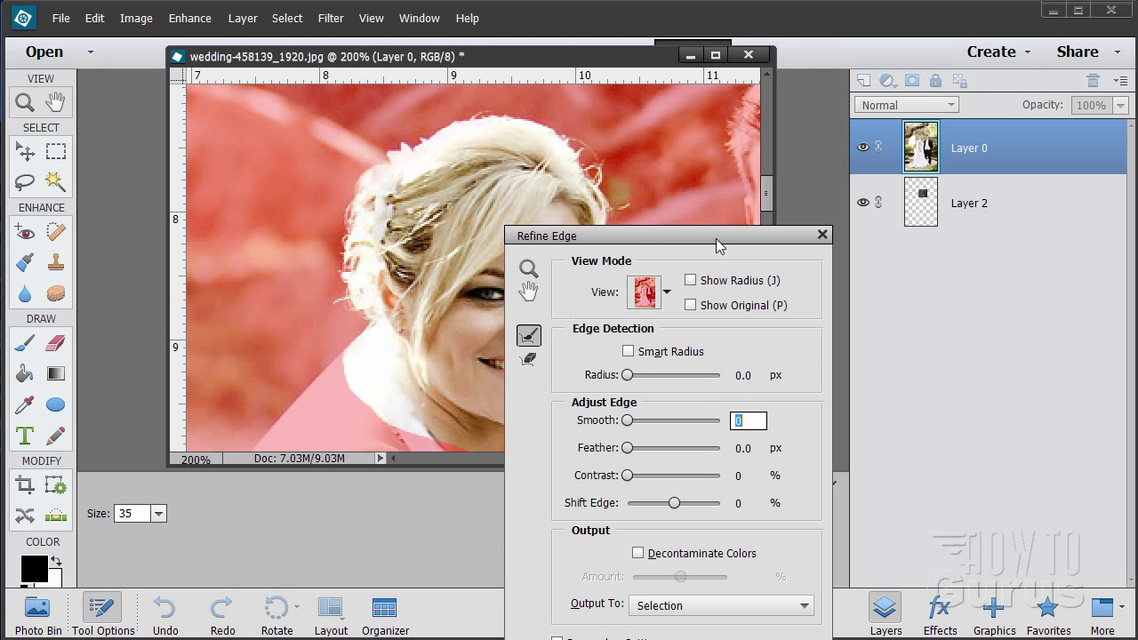
- Preview the cutout on its layers with transparency, then refine the left edge of the hair
left_click_drag(718, 242, 802, 91)
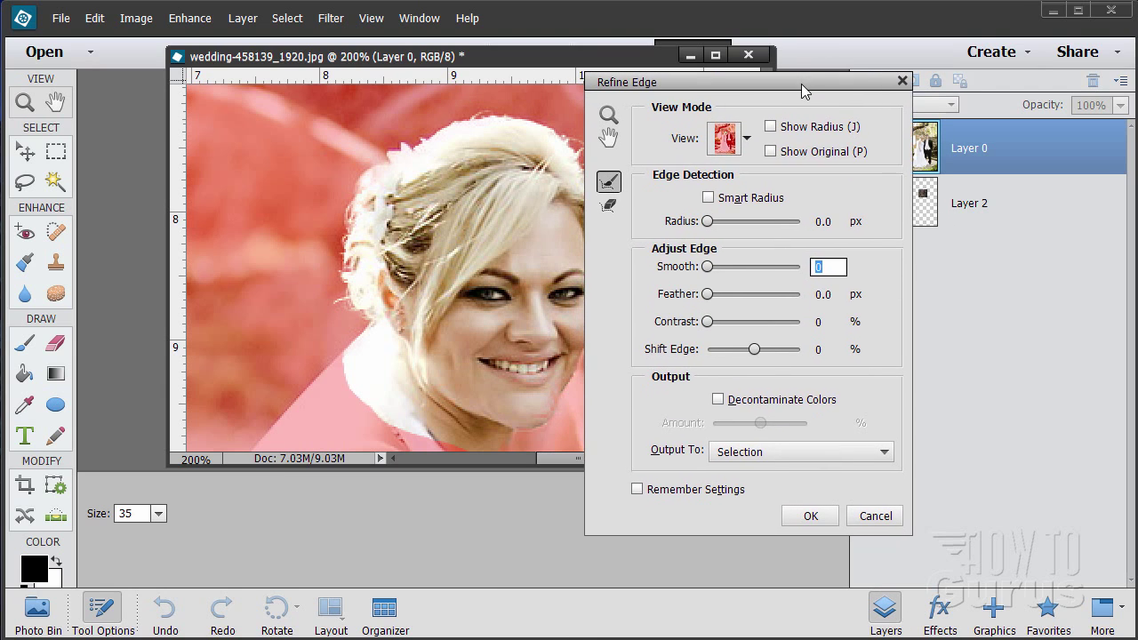
left_click(747, 141)
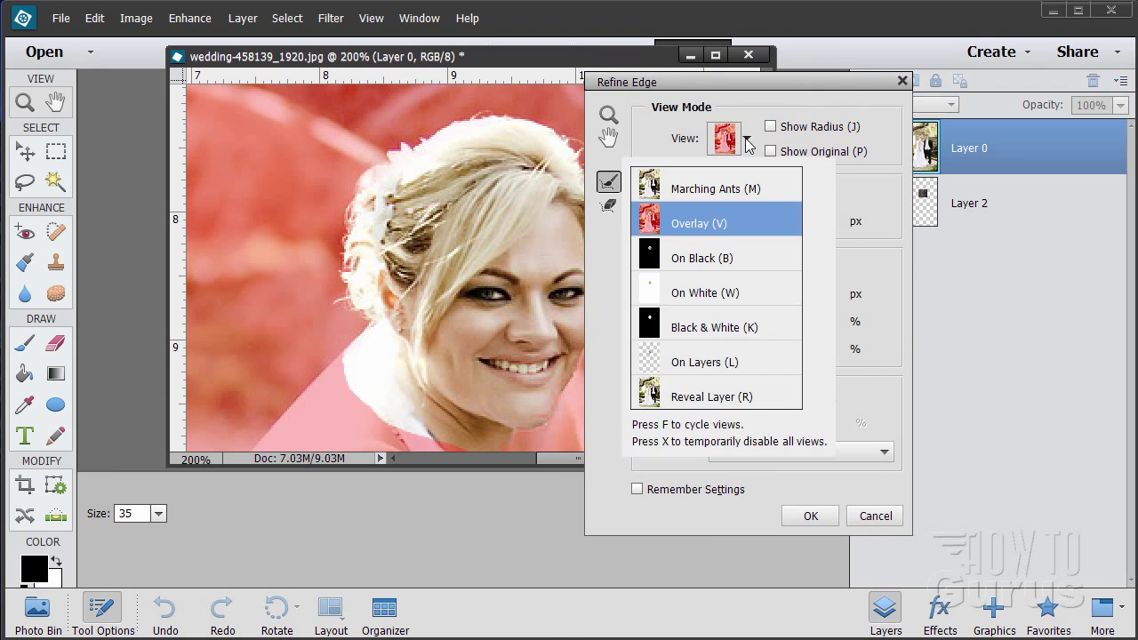
left_click(692, 363)
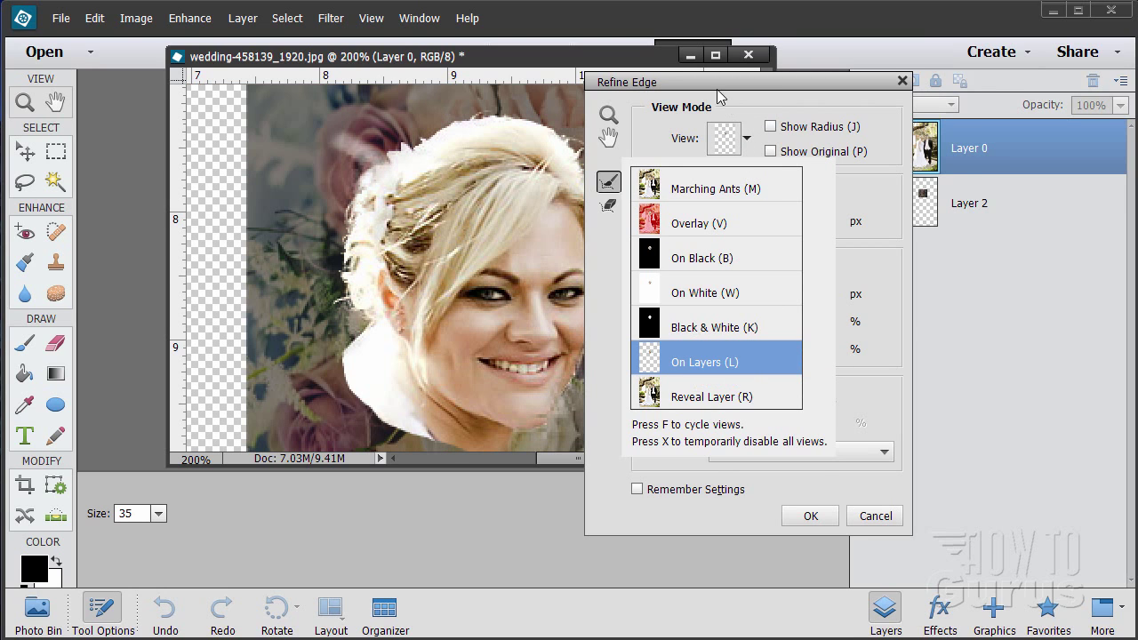
left_click_drag(718, 93, 774, 94)
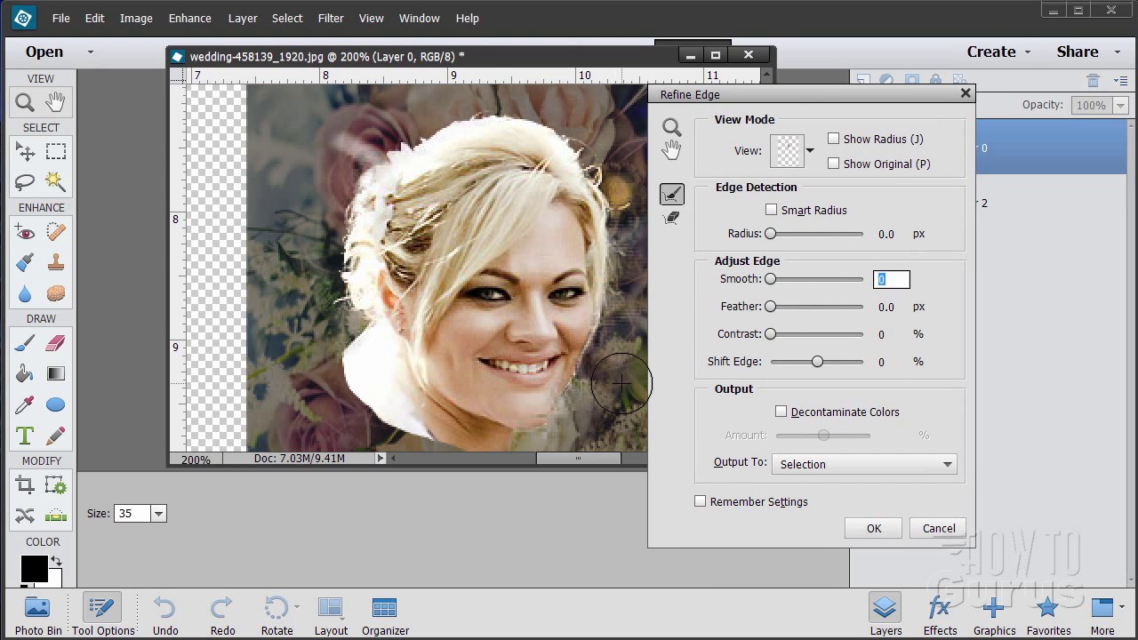
mouse_move(454, 120)
left_mouse_down()
mouse_move(339, 214)
mouse_move(352, 324)
mouse_move(332, 240)
mouse_move(381, 165)
mouse_move(520, 116)
mouse_move(596, 155)
mouse_move(621, 225)
mouse_move(546, 129)
mouse_move(402, 127)
mouse_move(355, 180)
mouse_move(325, 251)
mouse_move(339, 313)
mouse_move(434, 360)
mouse_move(614, 418)
mouse_move(555, 428)
mouse_move(588, 395)
mouse_move(606, 325)
mouse_move(541, 420)
mouse_move(616, 337)
mouse_move(586, 329)
mouse_move(616, 308)
mouse_move(594, 393)
mouse_move(641, 258)
mouse_move(620, 178)
mouse_move(630, 185)
mouse_move(615, 203)
mouse_move(592, 411)
mouse_move(551, 433)
mouse_move(622, 284)
mouse_move(606, 218)
left_mouse_up()
- Set View to Overlay, Output To New Layer with Layer Mask, and apply with OK
left_click(810, 152)
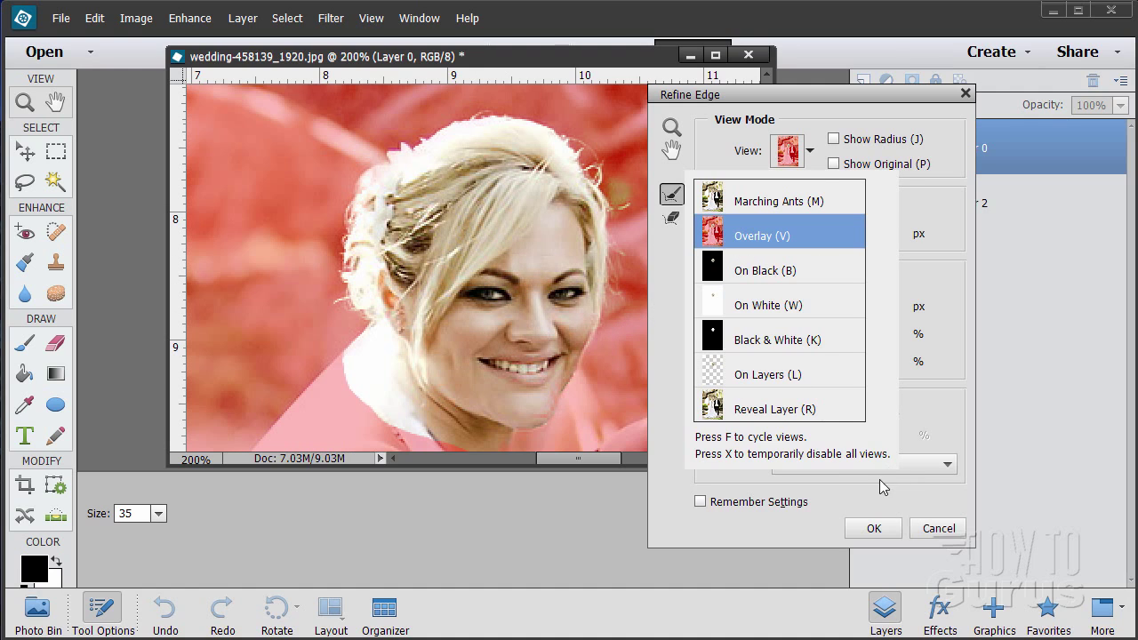
left_click(810, 153)
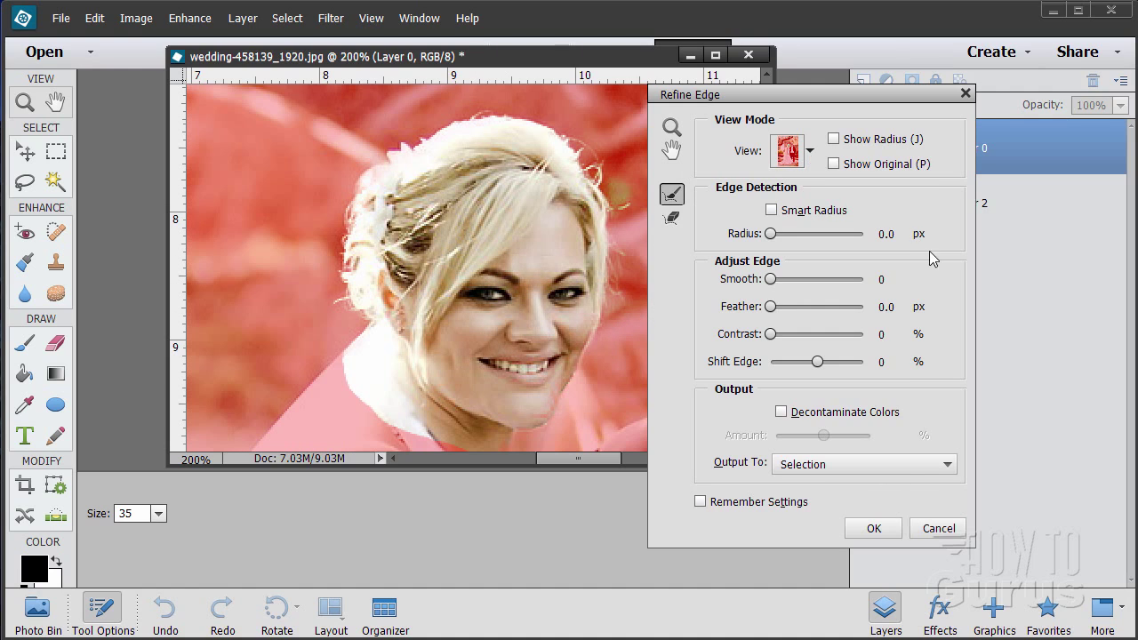
left_click(862, 467)
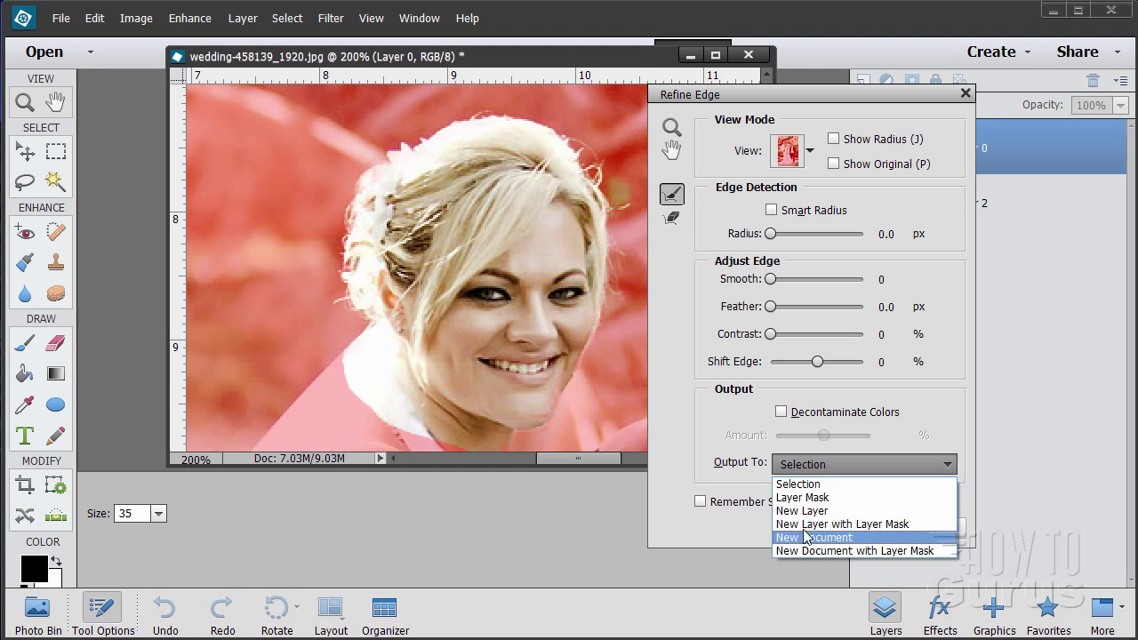
left_click(842, 524)
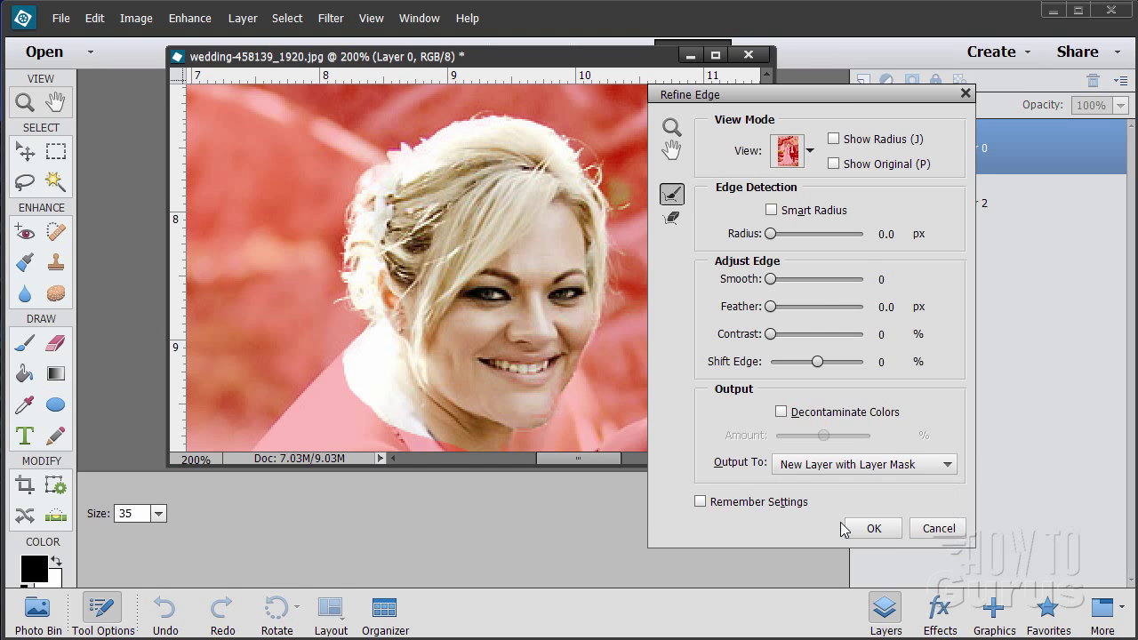
left_click(874, 528)
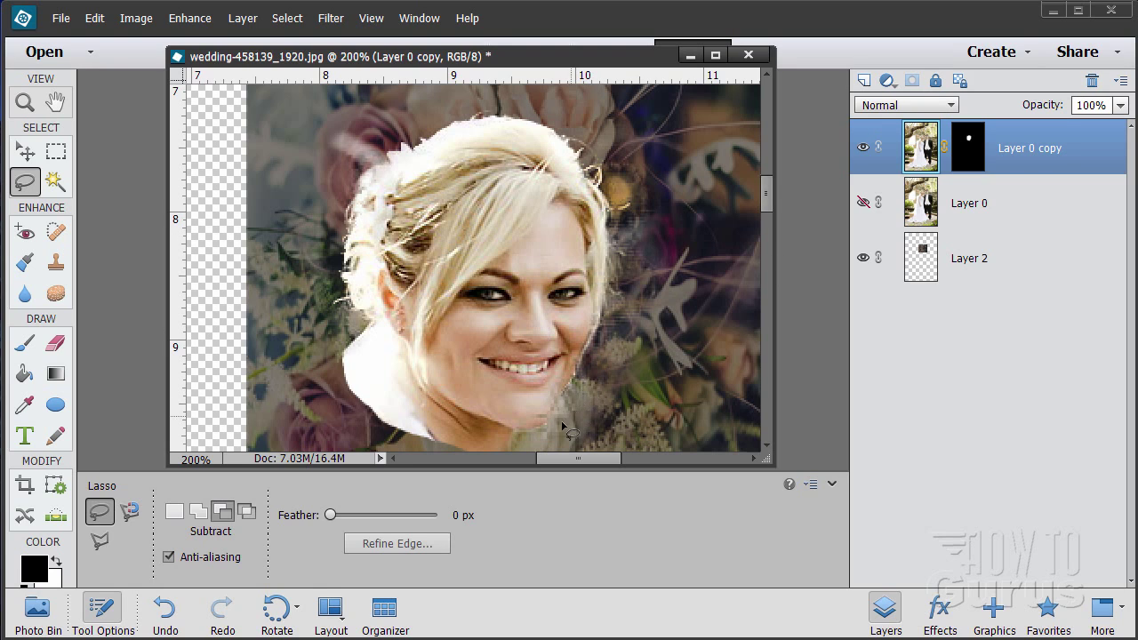
- Select the layer mask thumbnail of Layer 0 copy in the Layers panel
left_click_drag(768, 195, 768, 205)
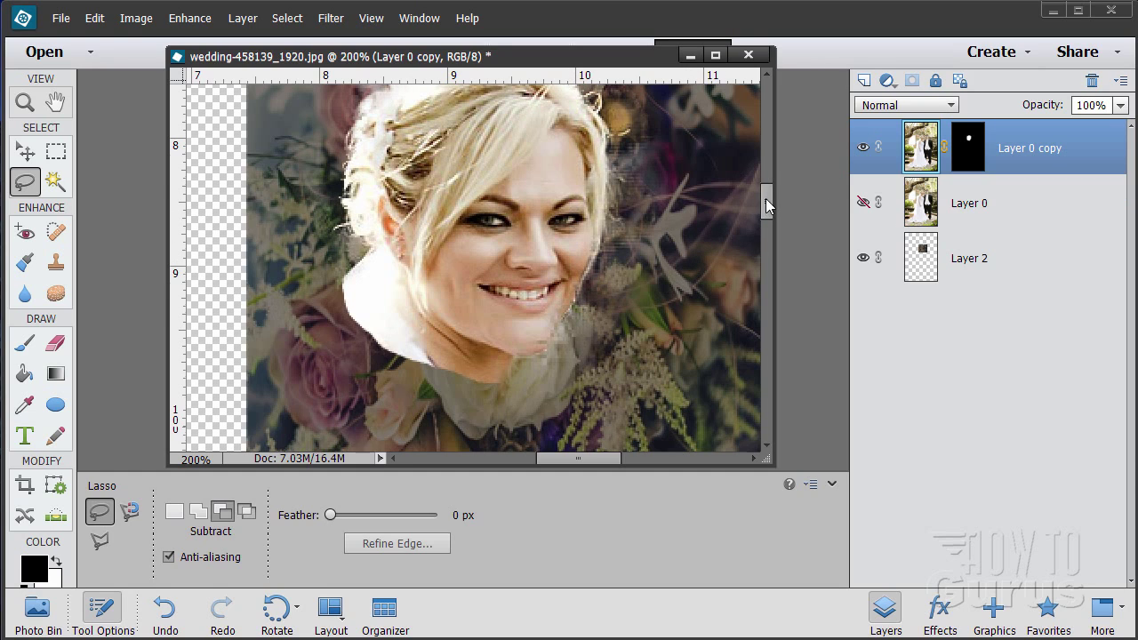
scroll(764, 204, "up", 2)
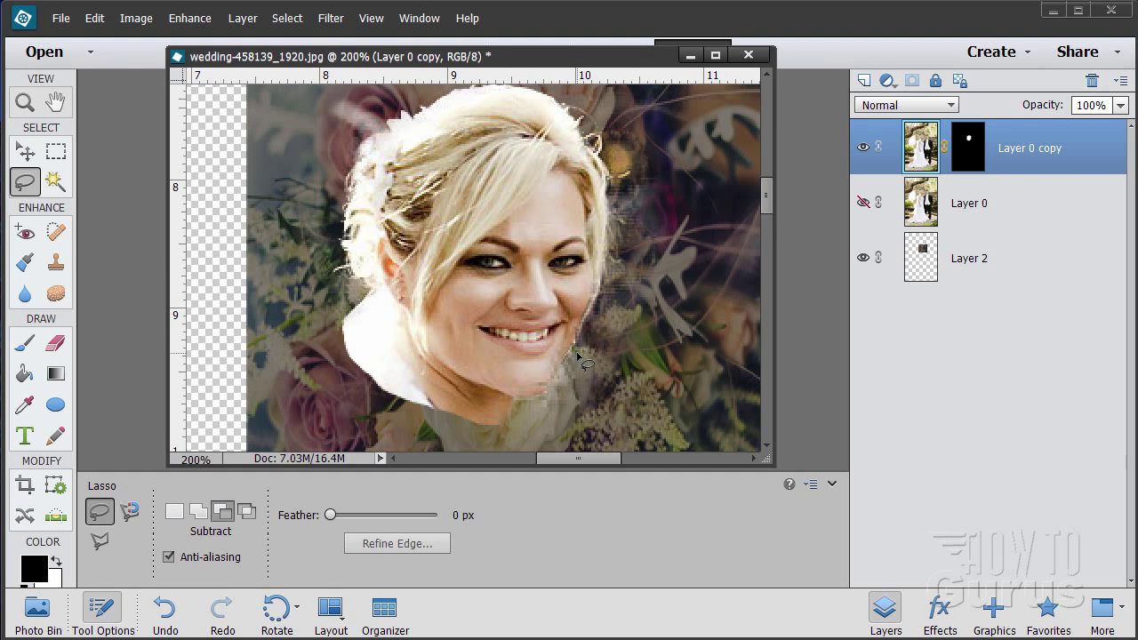
left_click(976, 157)
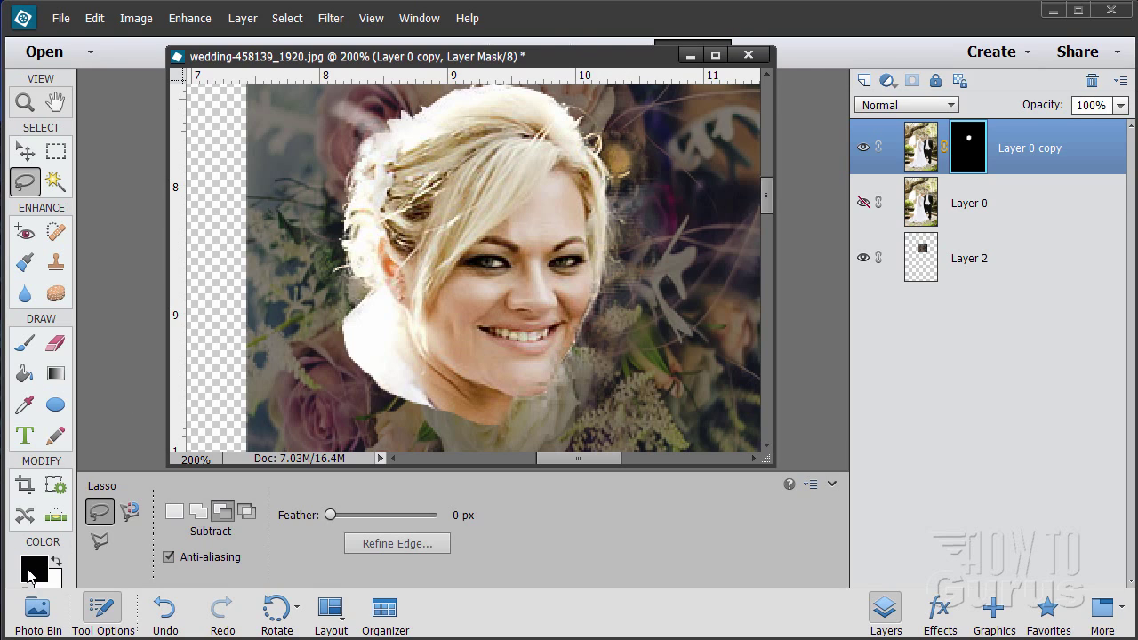
- Paint black on the mask with a 21 px brush at 100% opacity along the cheek edge
left_click(25, 344)
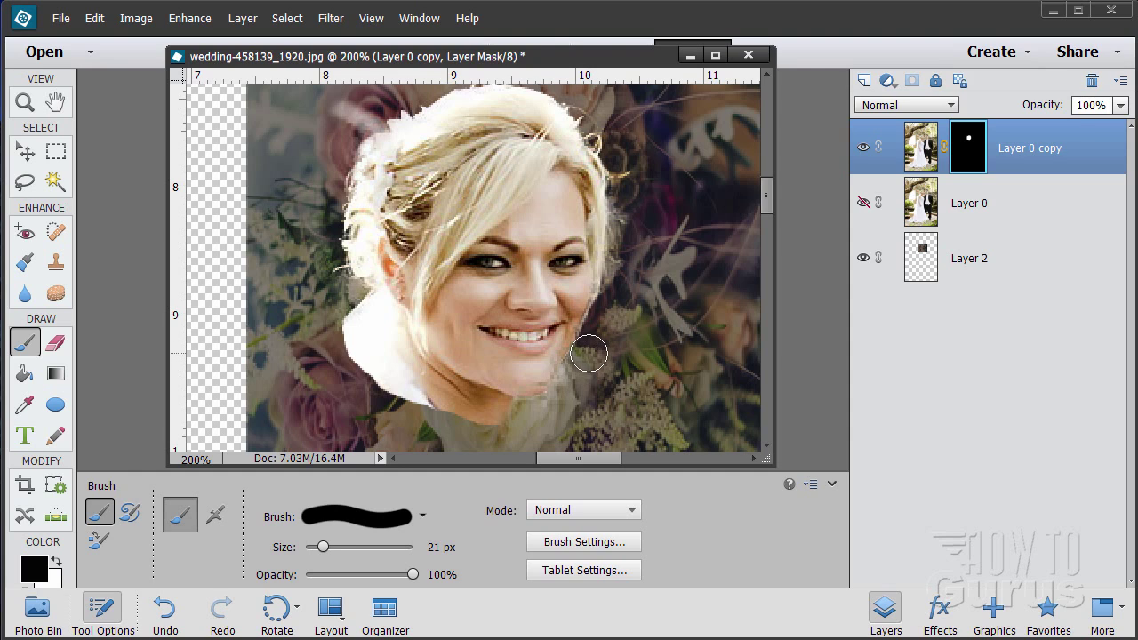
mouse_move(580, 378)
left_mouse_down()
mouse_move(531, 415)
mouse_move(549, 422)
mouse_move(531, 427)
mouse_move(533, 440)
mouse_move(527, 431)
mouse_move(574, 430)
mouse_move(502, 439)
left_mouse_up()
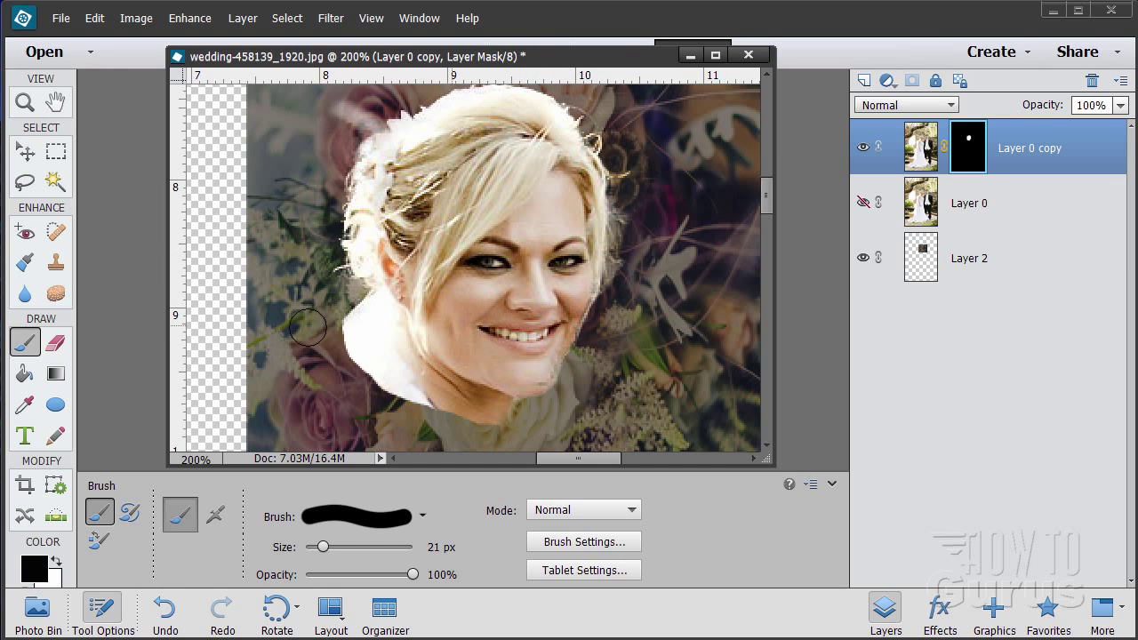
- Zoom in on the bride's jaw to 400% and return to the Brush tool
left_click(25, 103)
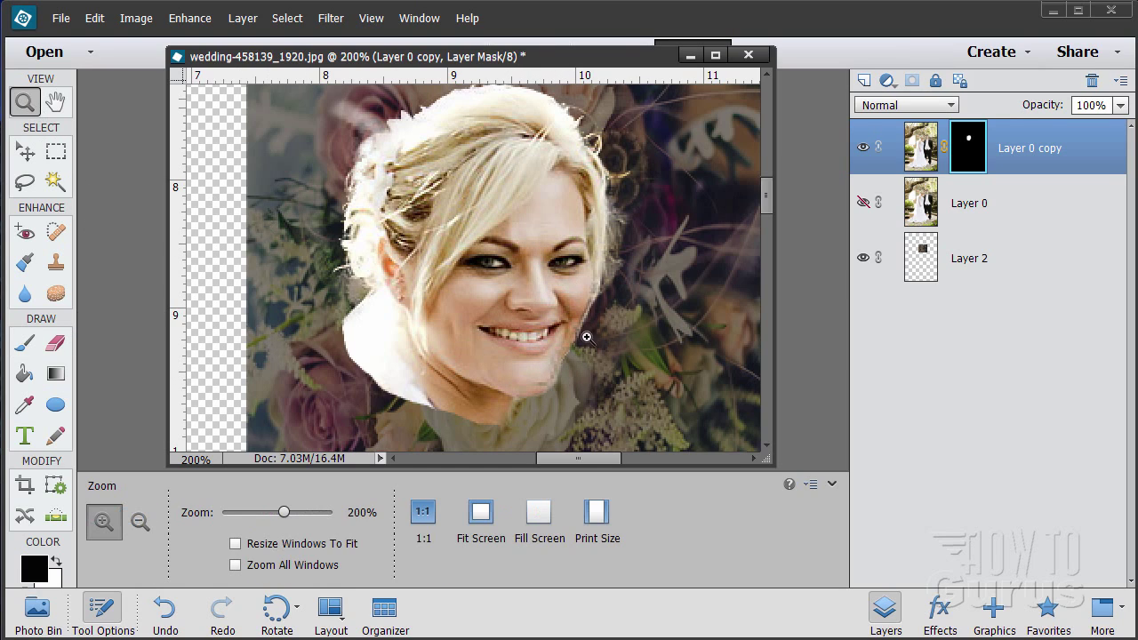
left_click(576, 376)
left_click(576, 376)
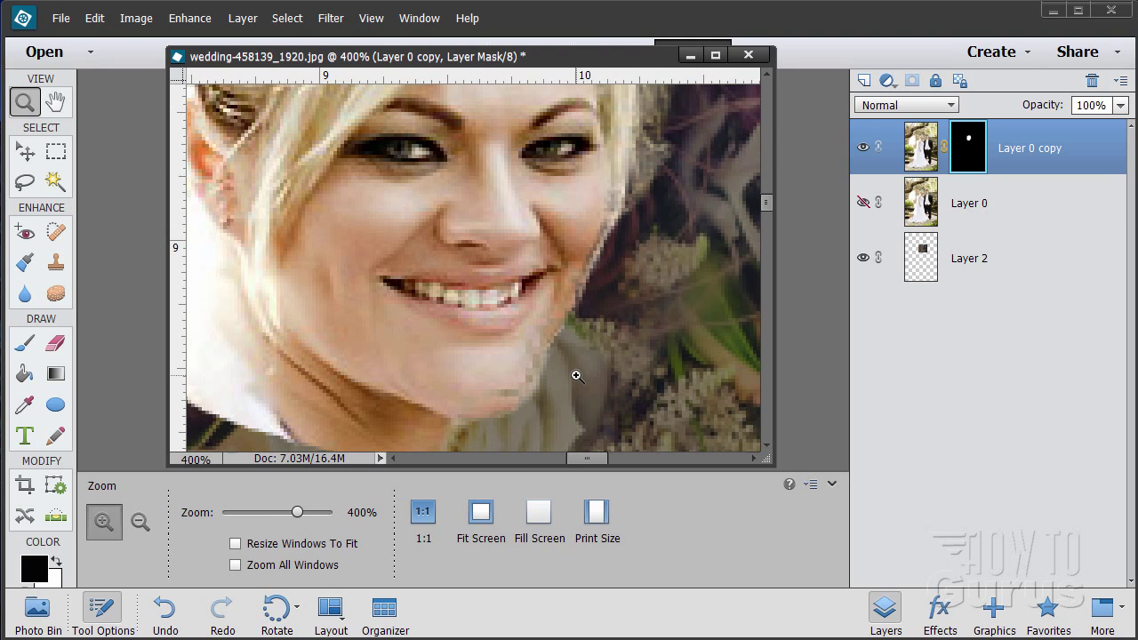
scroll(628, 330, "down", 2)
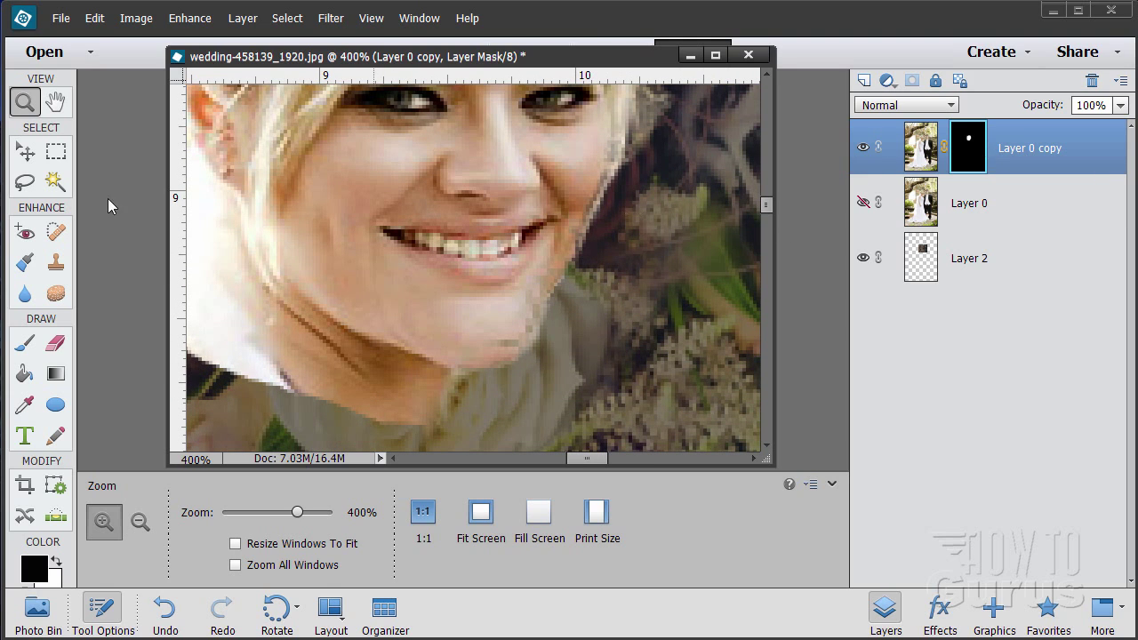
left_click(27, 345)
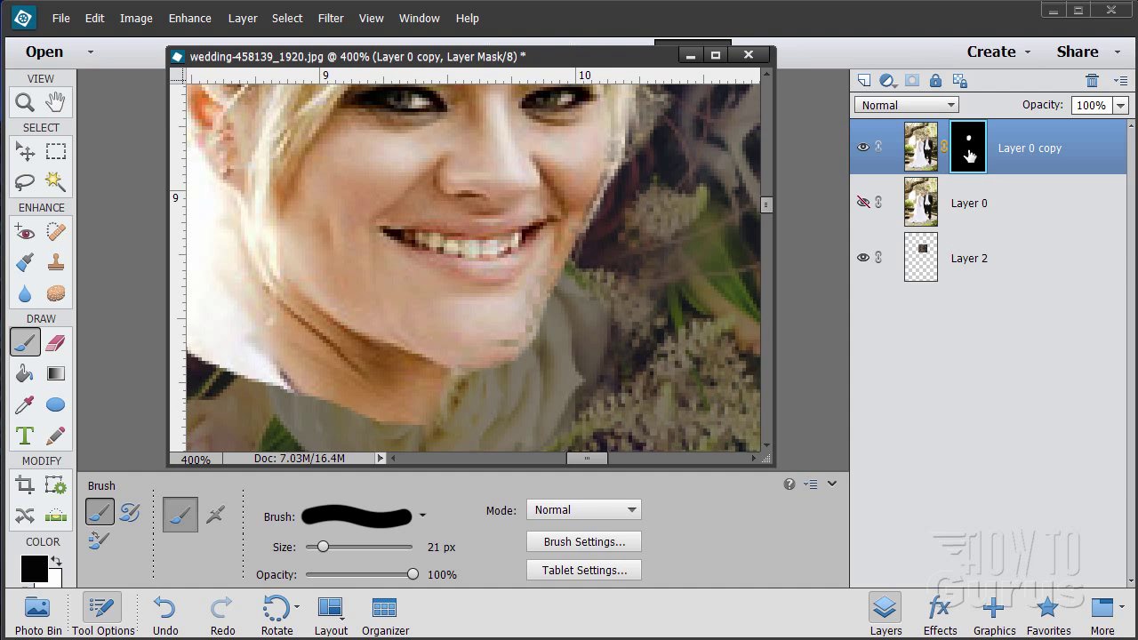
- Paint white over the bride's chin on the Layer 0 copy mask to restore it
left_click(63, 561)
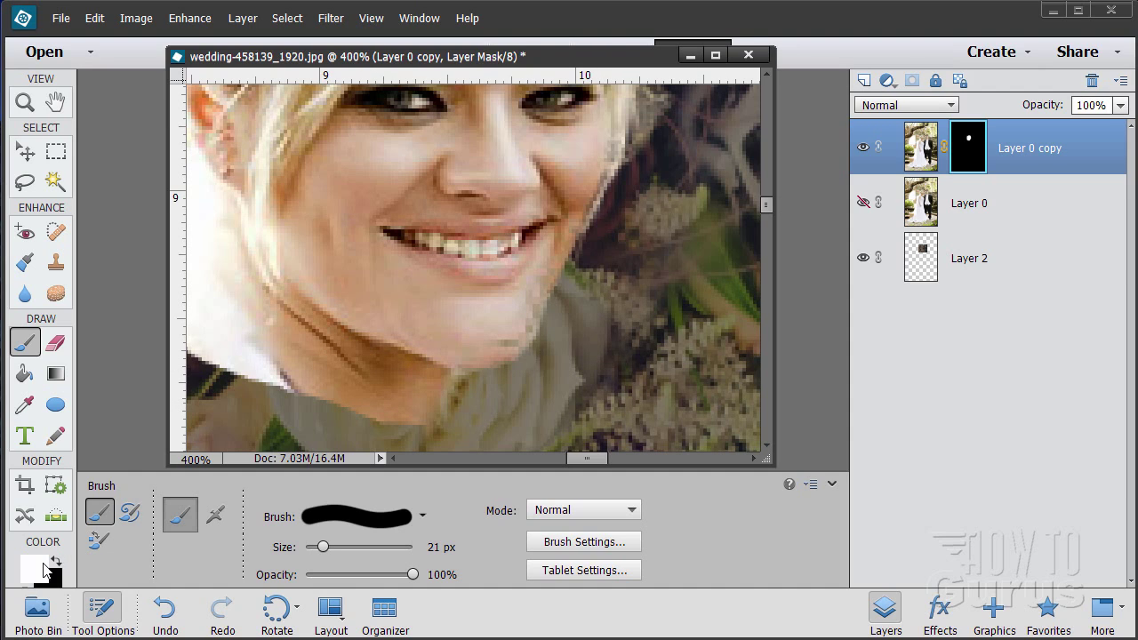
mouse_move(500, 318)
left_mouse_down()
mouse_move(488, 323)
mouse_move(543, 209)
mouse_move(534, 256)
mouse_move(490, 326)
mouse_move(464, 332)
mouse_move(480, 326)
mouse_move(459, 316)
left_mouse_up()
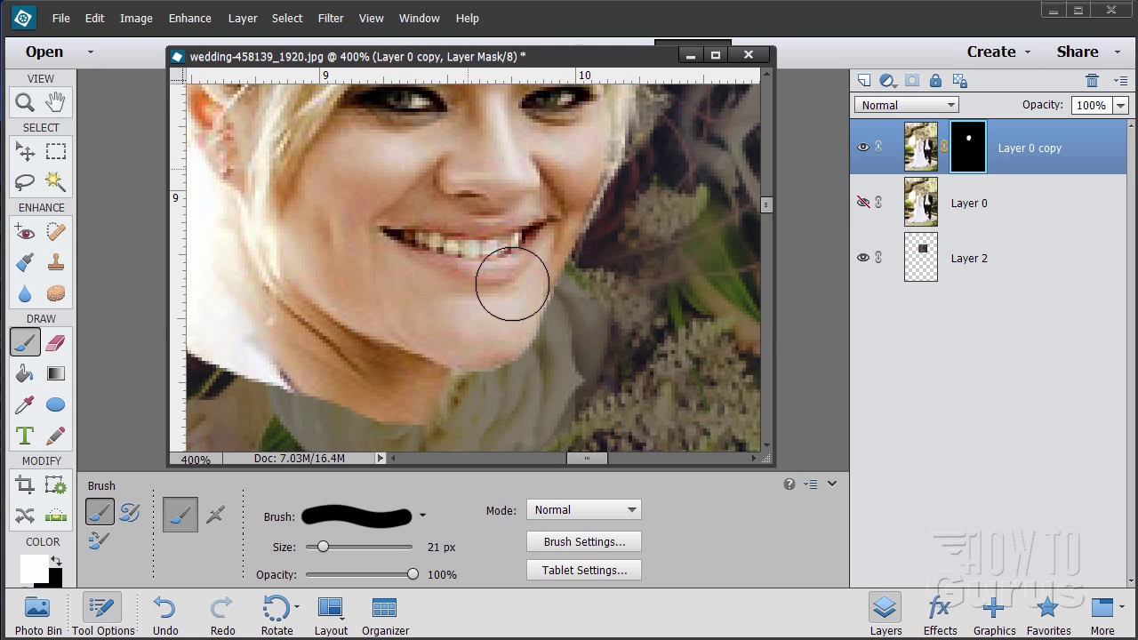
scroll(760, 292, "up", 2)
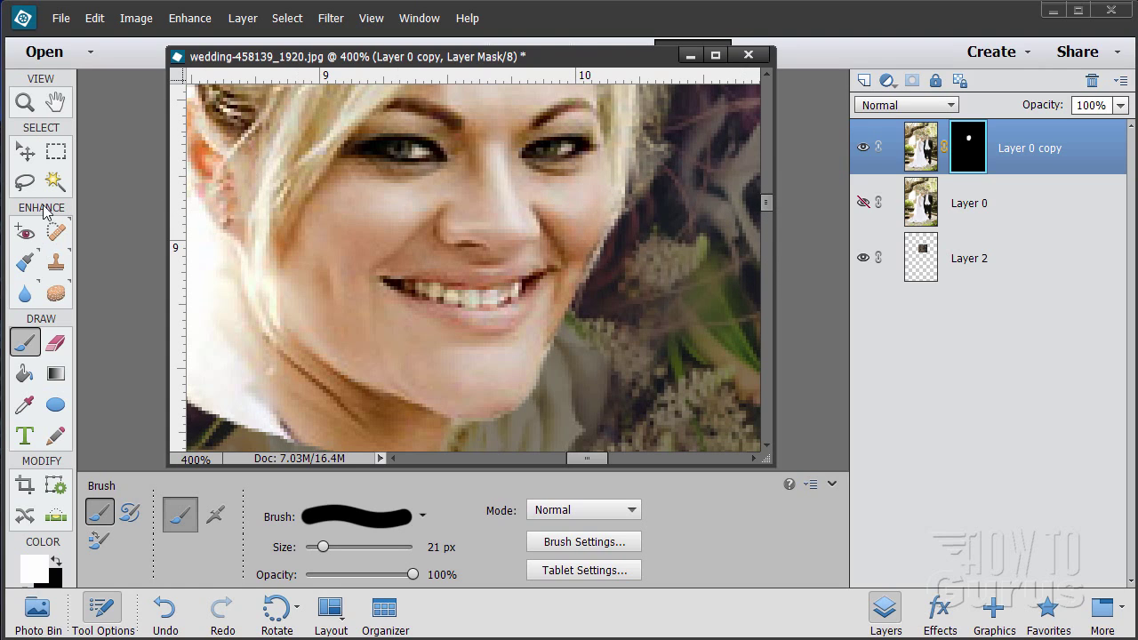
- Zoom out to 200% with the whole head in view, then select the Move tool
left_click(25, 103)
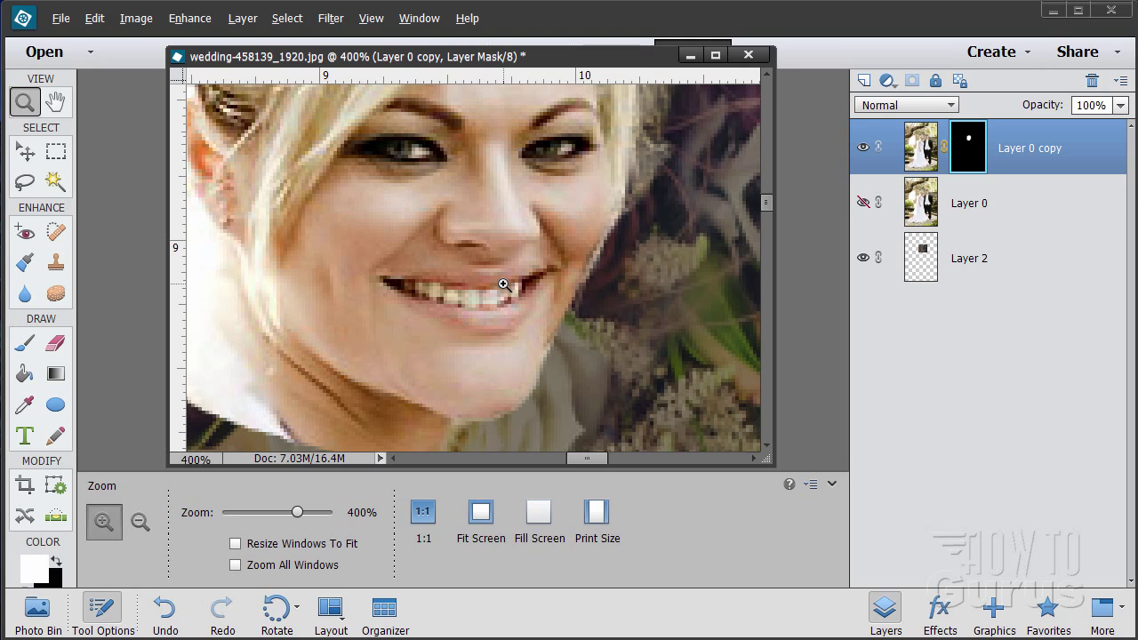
left_click(453, 248, "alt")
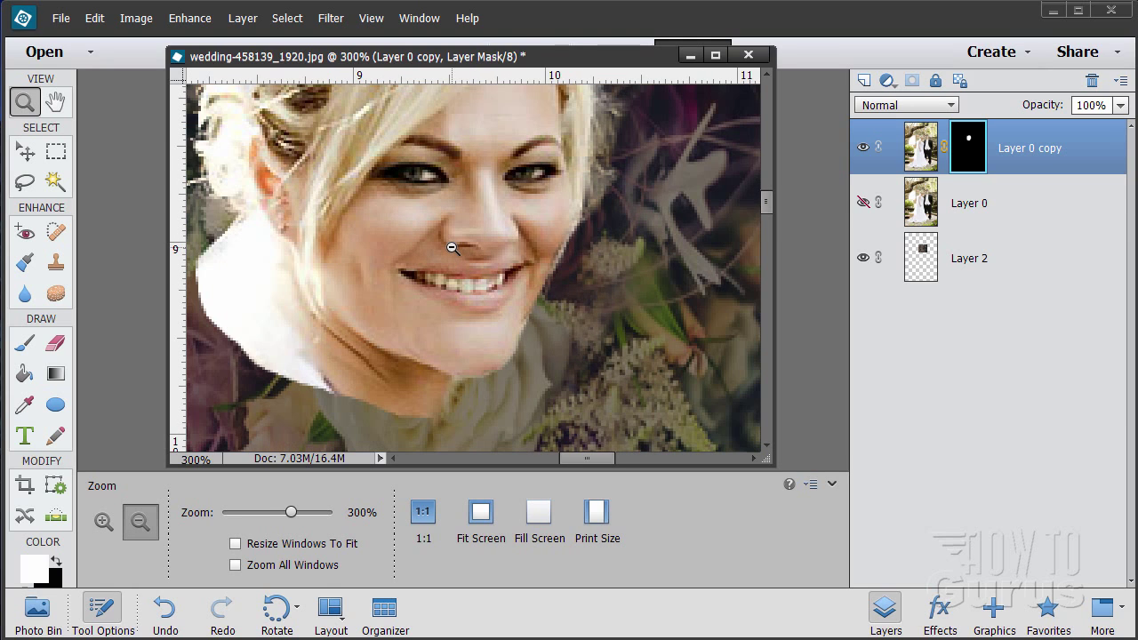
left_click(452, 248, "alt")
left_click_drag(767, 233, 767, 203)
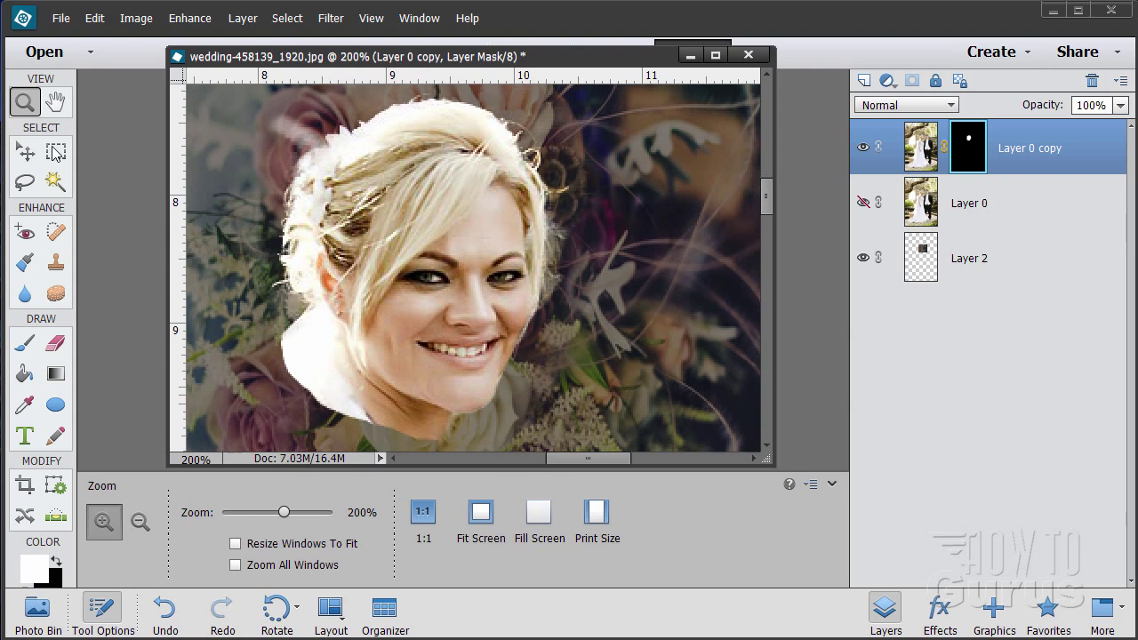
left_click(28, 156)
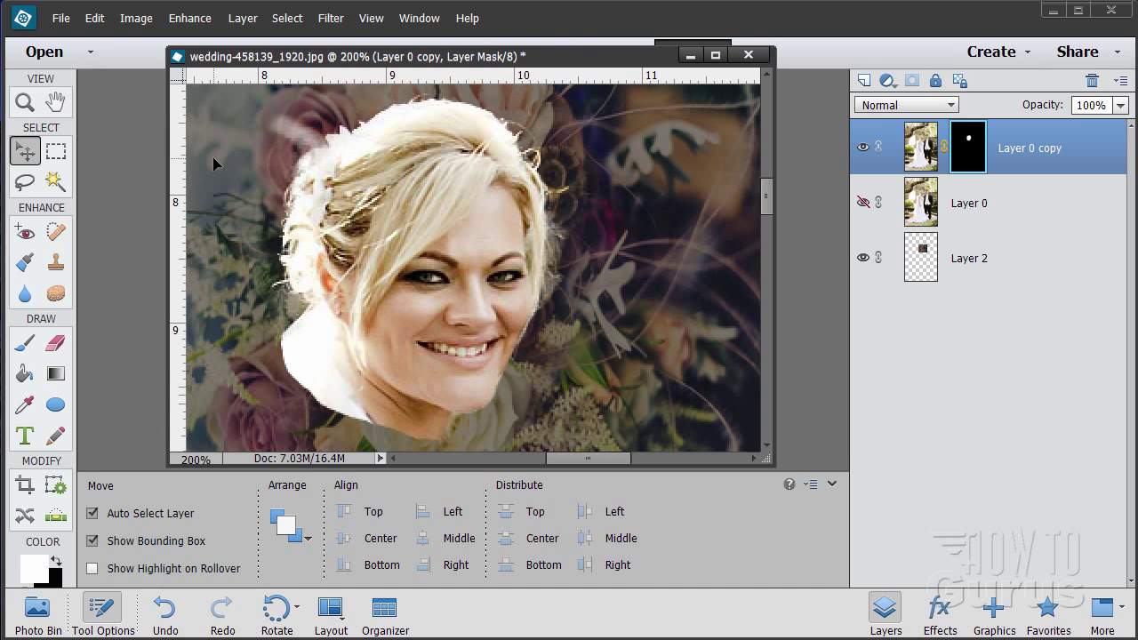
left_click(863, 203)
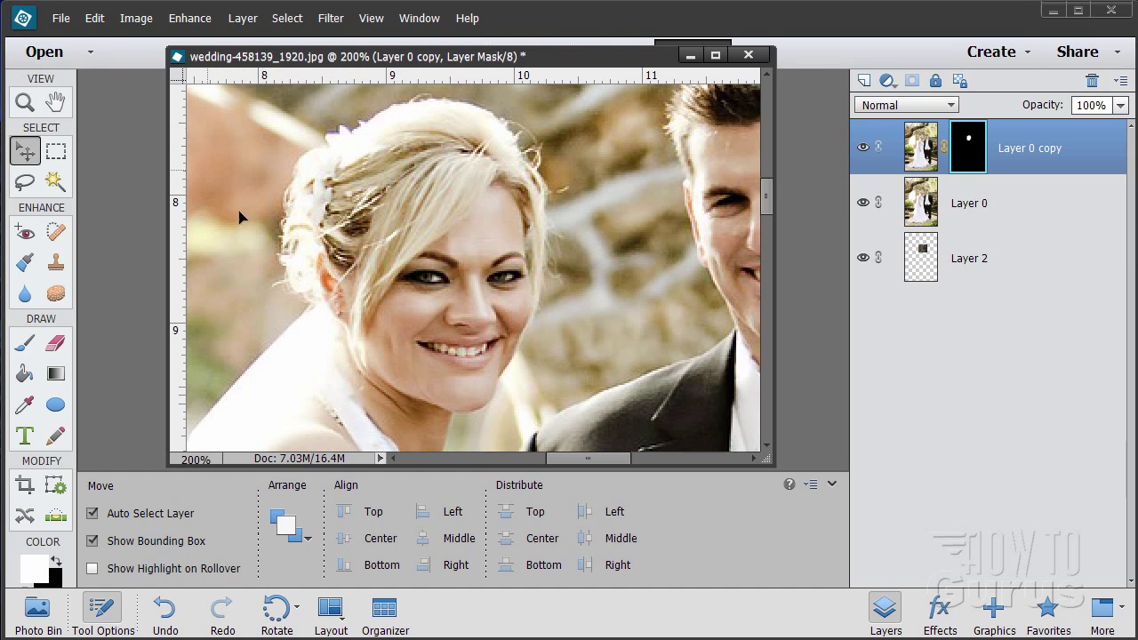
left_click(863, 203)
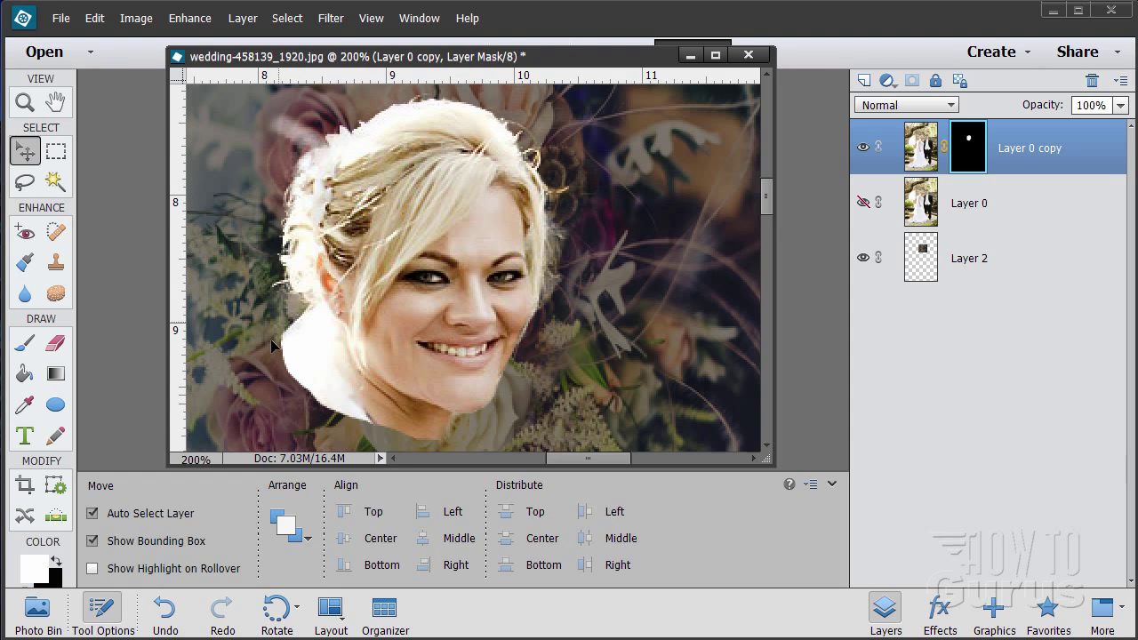
left_click(287, 18)
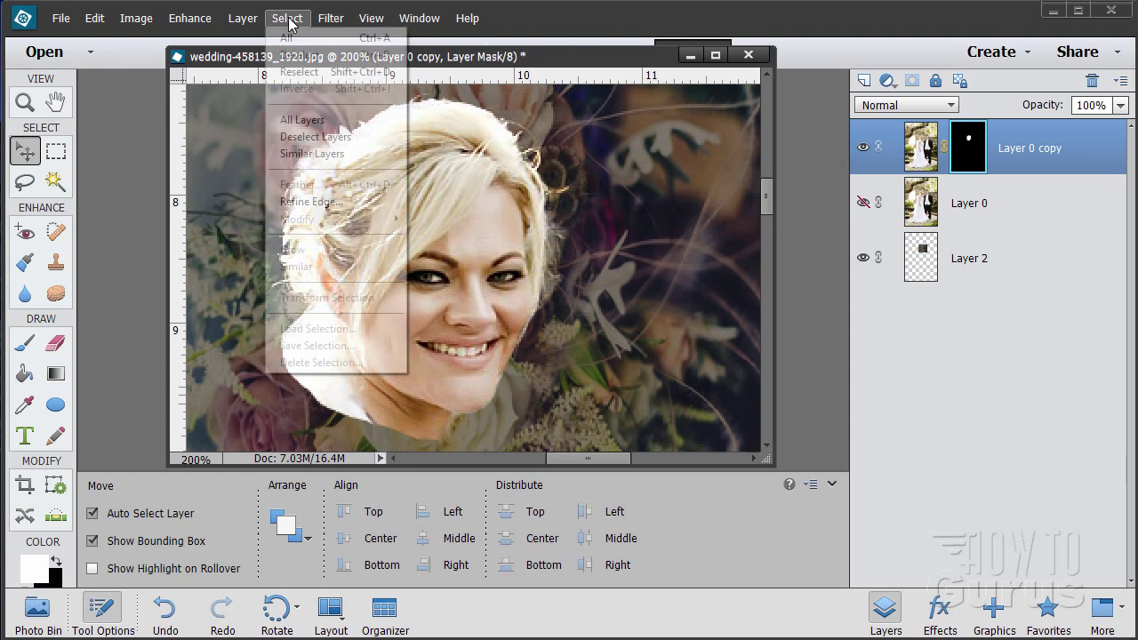
left_click(320, 202)
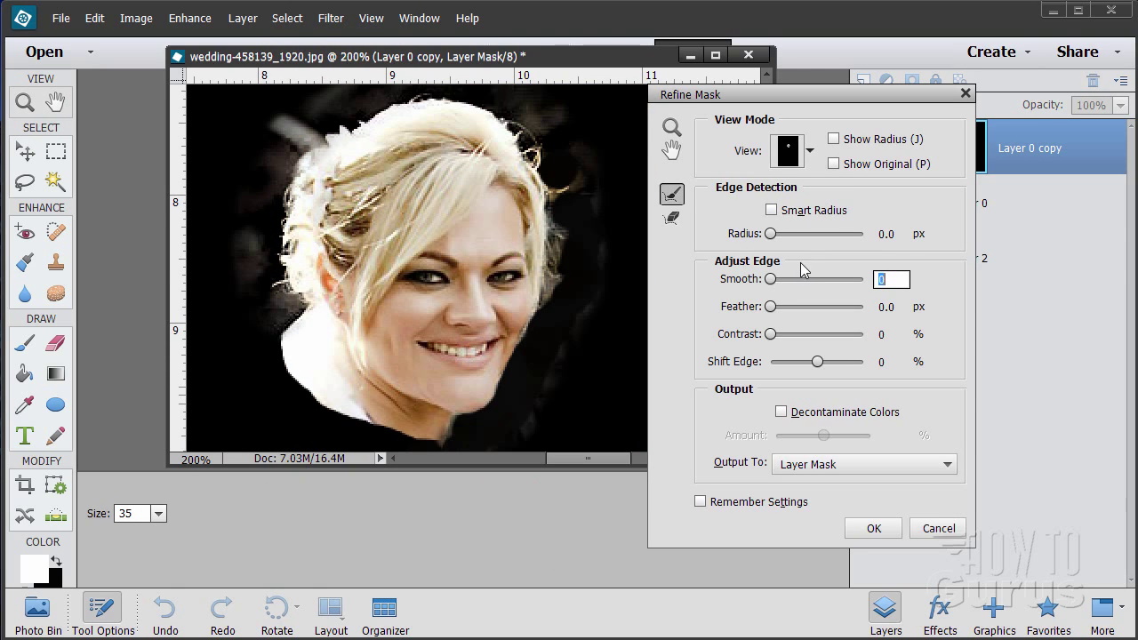
left_click(808, 153)
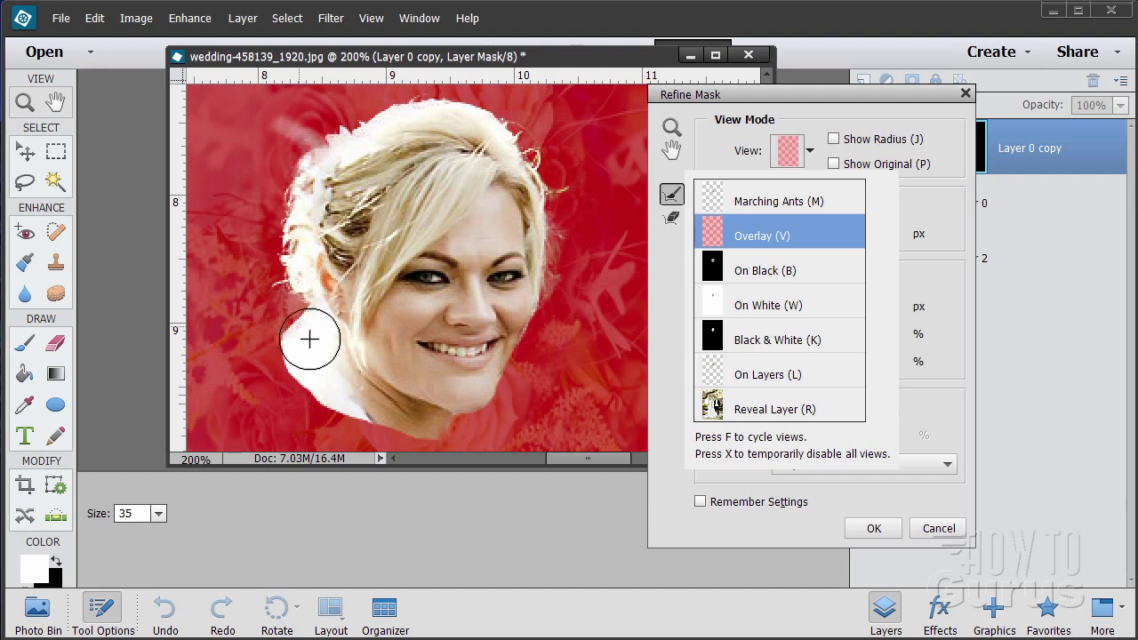
mouse_move(311, 353)
left_mouse_down()
mouse_move(277, 316)
mouse_move(273, 328)
mouse_move(321, 350)
mouse_move(260, 341)
mouse_move(288, 305)
mouse_move(271, 214)
left_mouse_up()
left_click(938, 528)
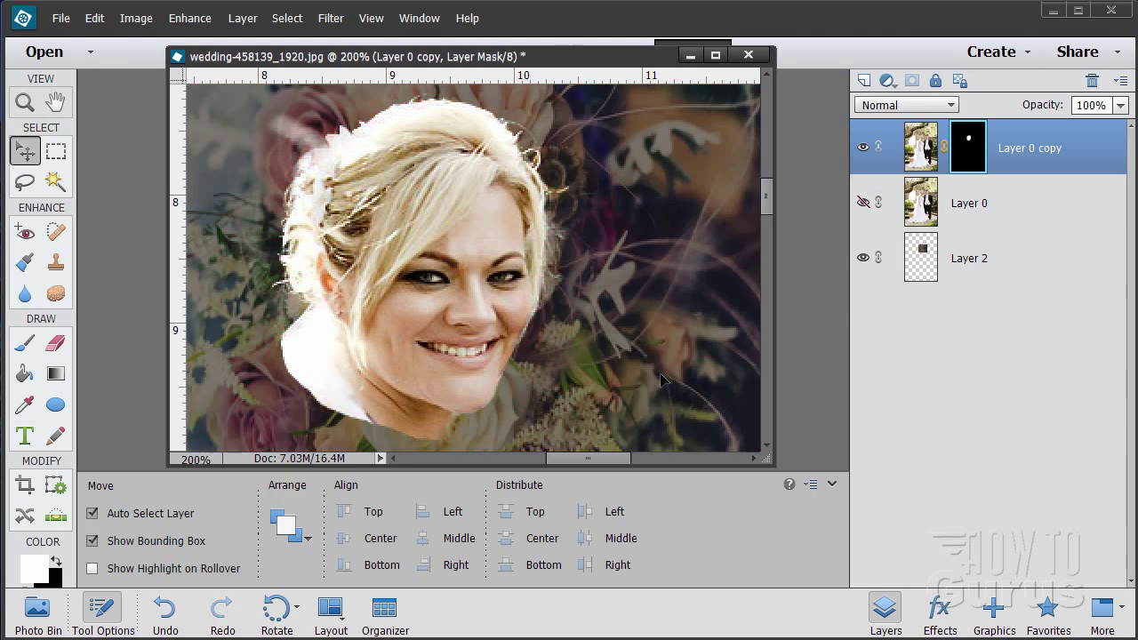